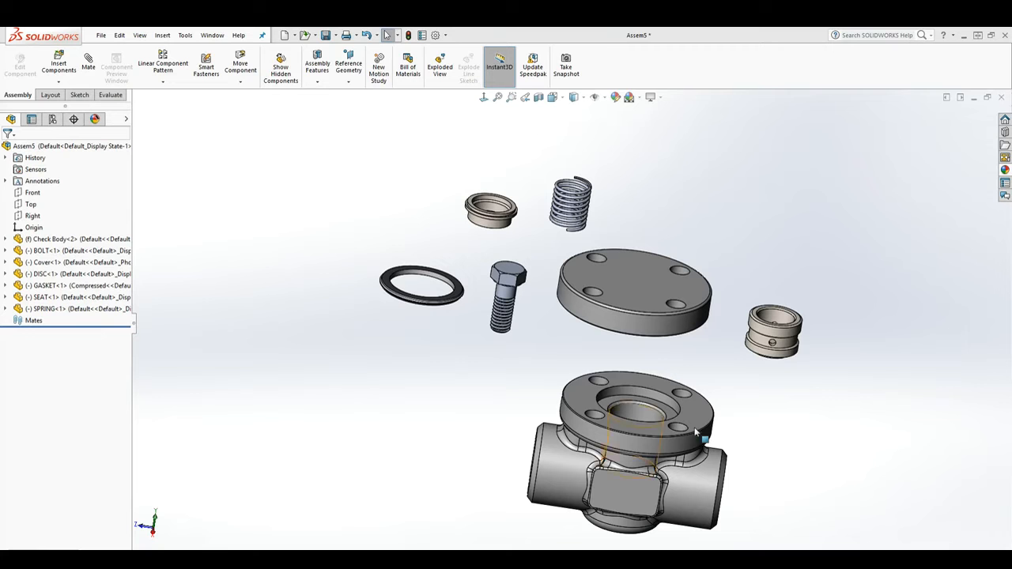
scroll(673, 455, down, 2)
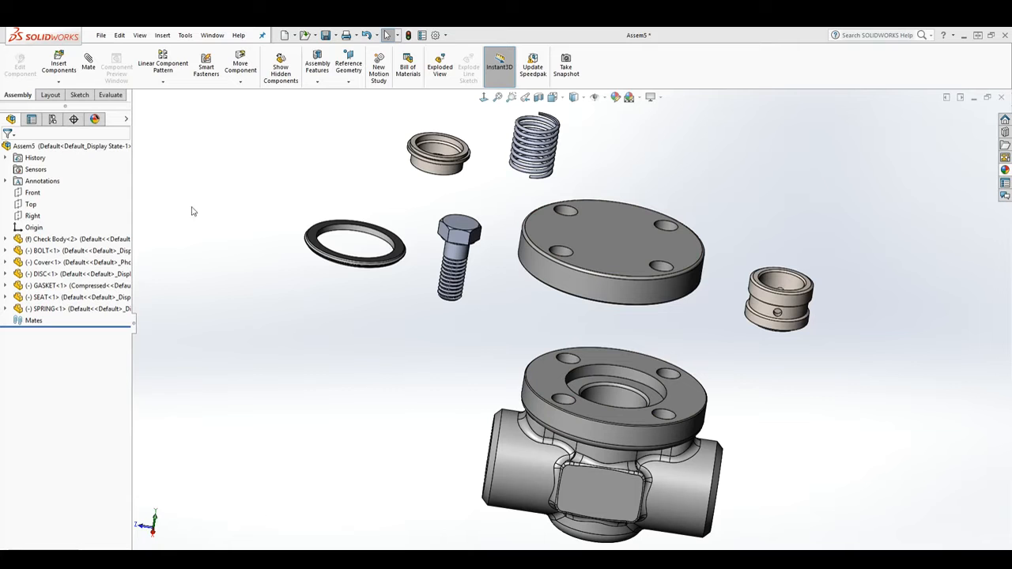
click(90, 65)
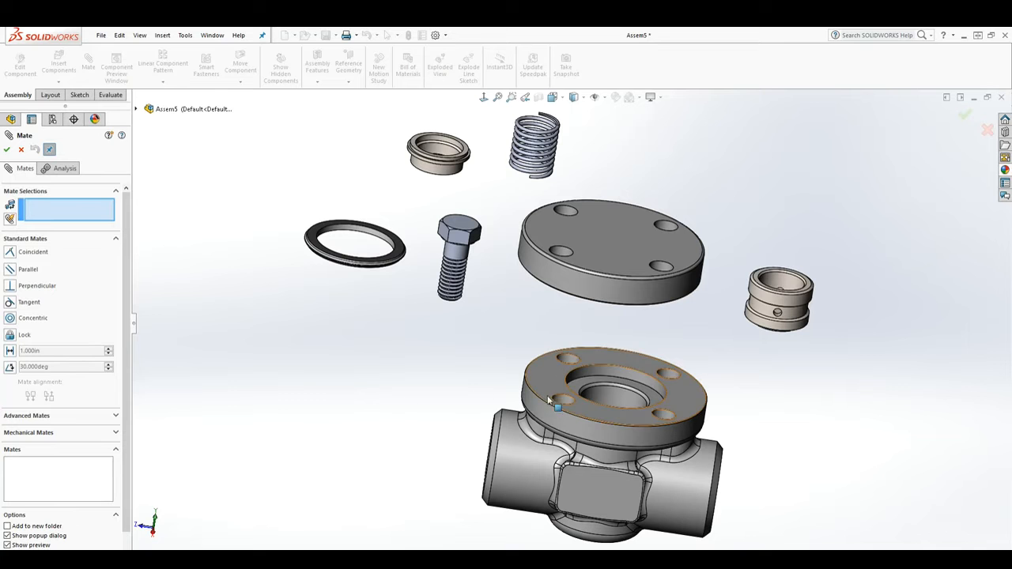
middle_drag(404, 386, 408, 333)
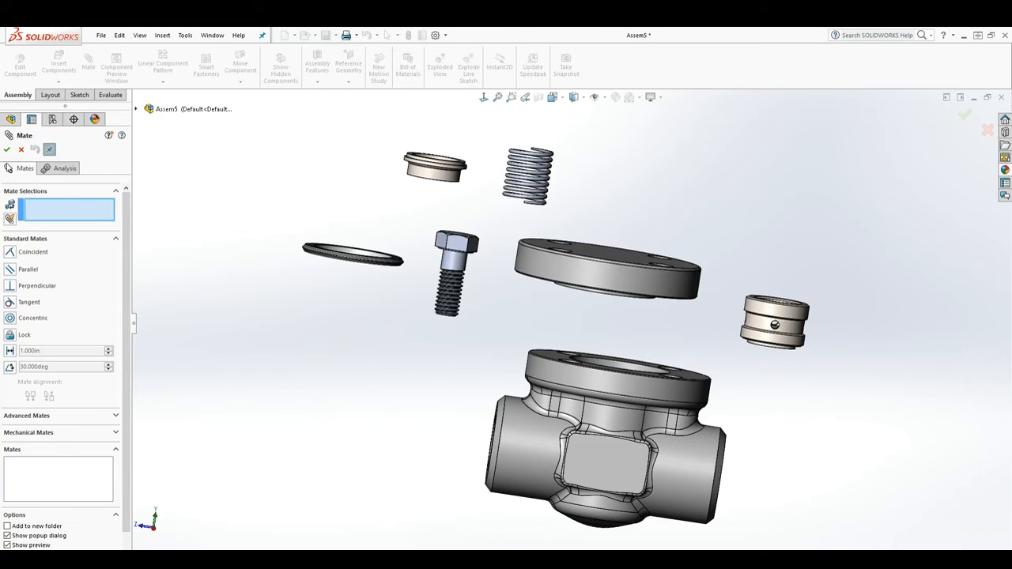
click(21, 150)
Examine the check body's stepped bore and the loose components from above and from the side
middle_drag(481, 282, 553, 400)
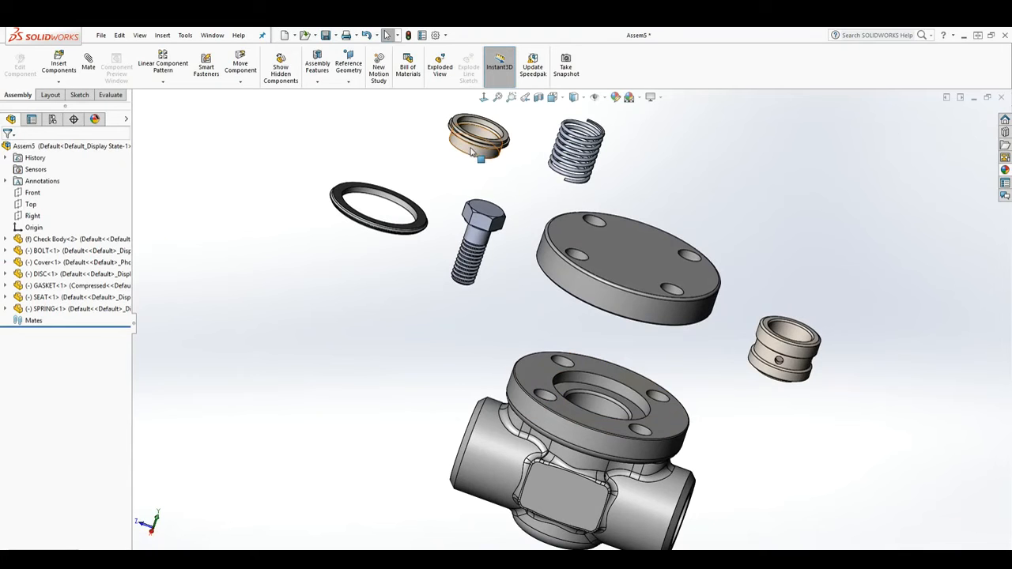
middle_drag(592, 368, 545, 543)
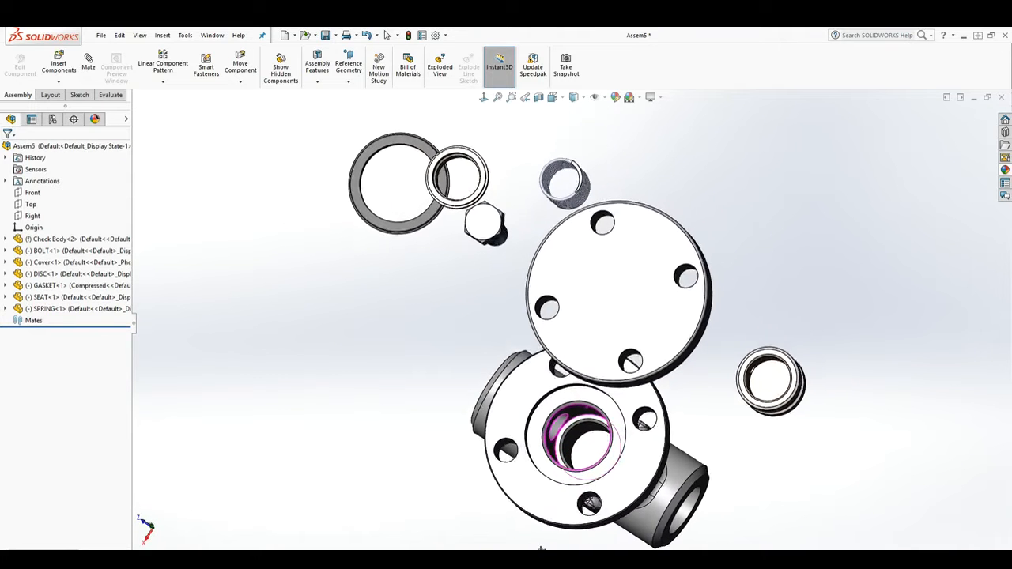
middle_drag(583, 463, 598, 288)
scroll(519, 175, down, 2)
scroll(526, 180, up, 1)
middle_drag(527, 205, 526, 191)
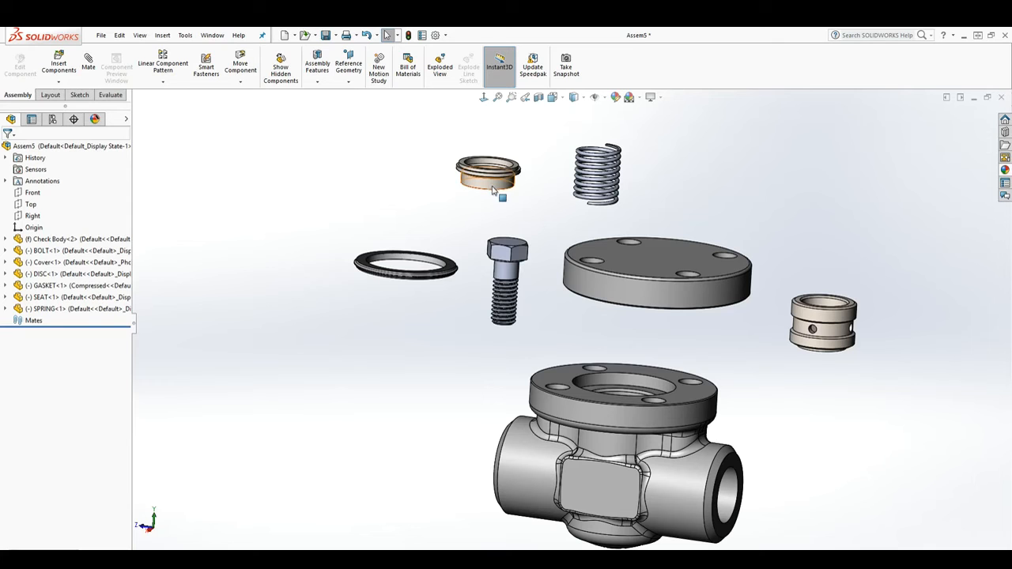
click(492, 187)
scroll(622, 384, down, 2)
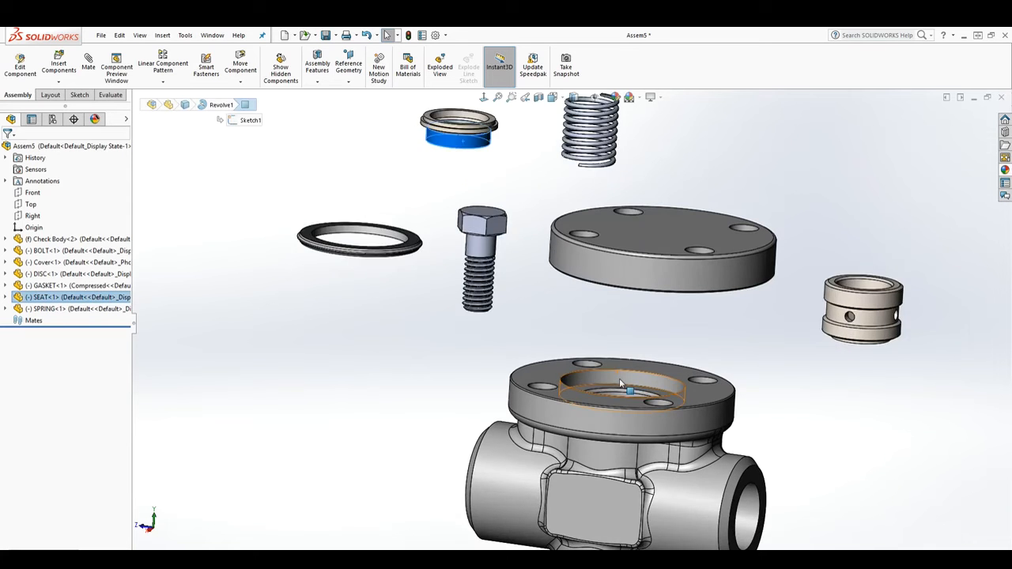
scroll(624, 388, up, 1)
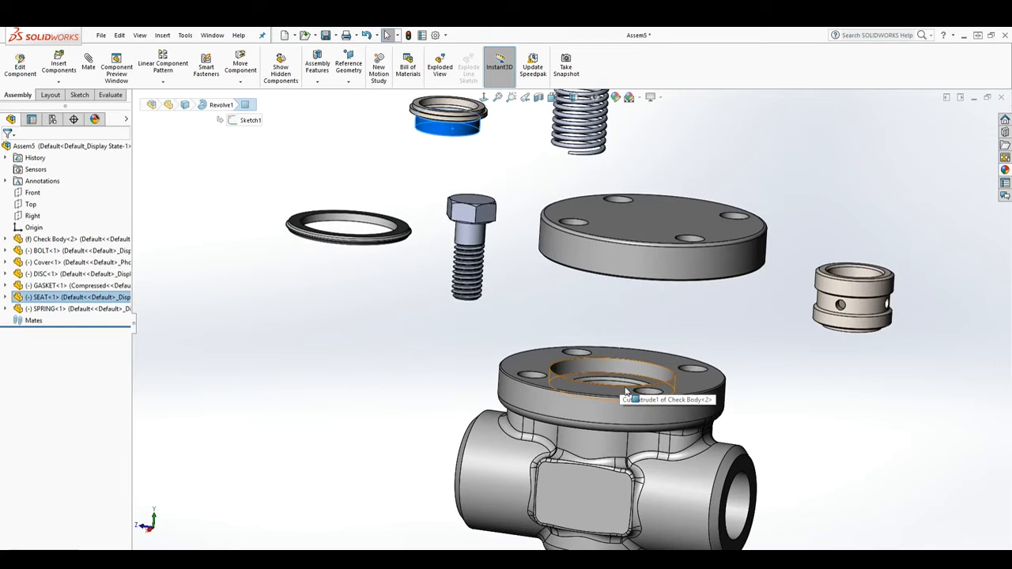
ctrl+click(593, 362)
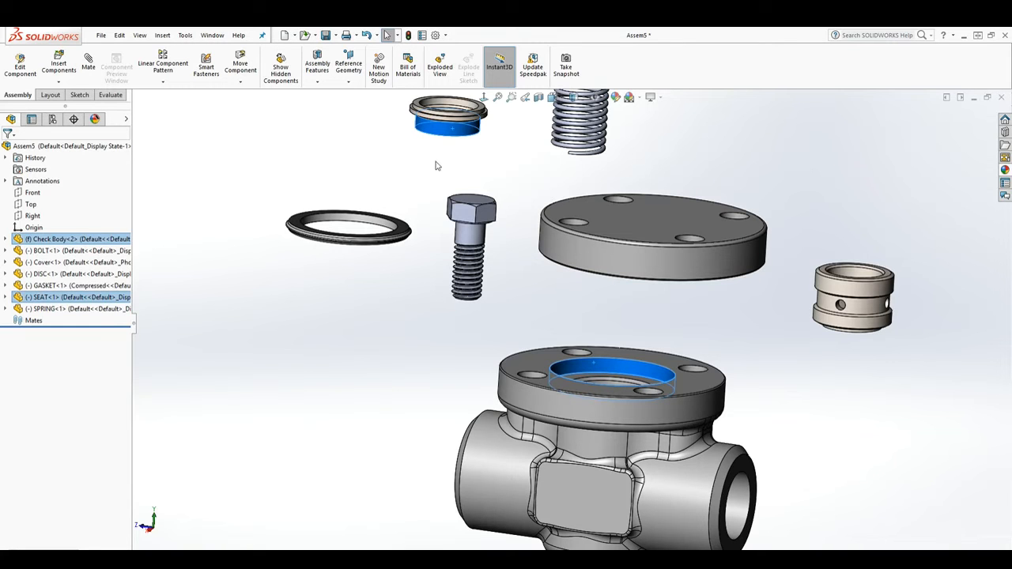
click(152, 101)
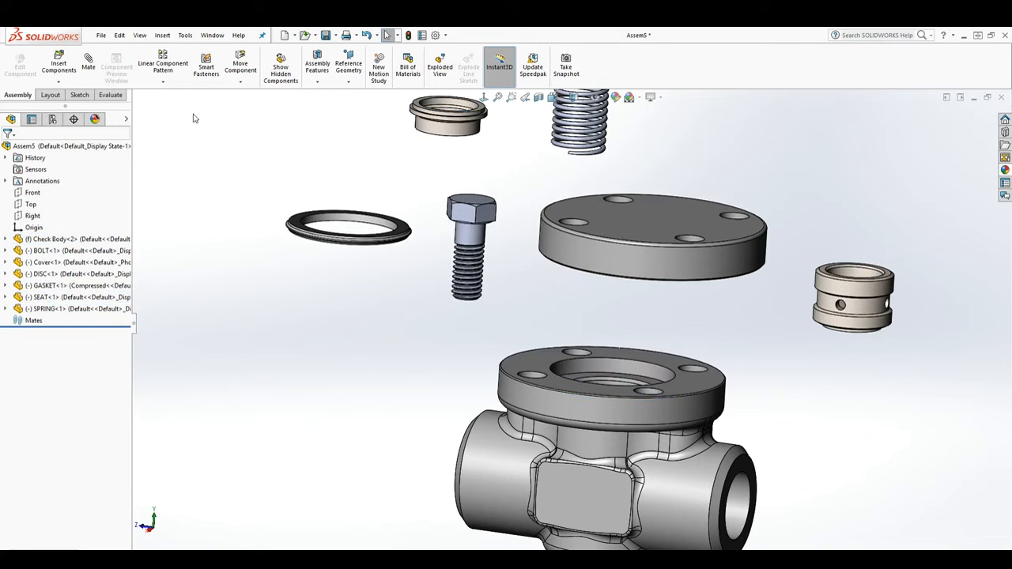
click(464, 133)
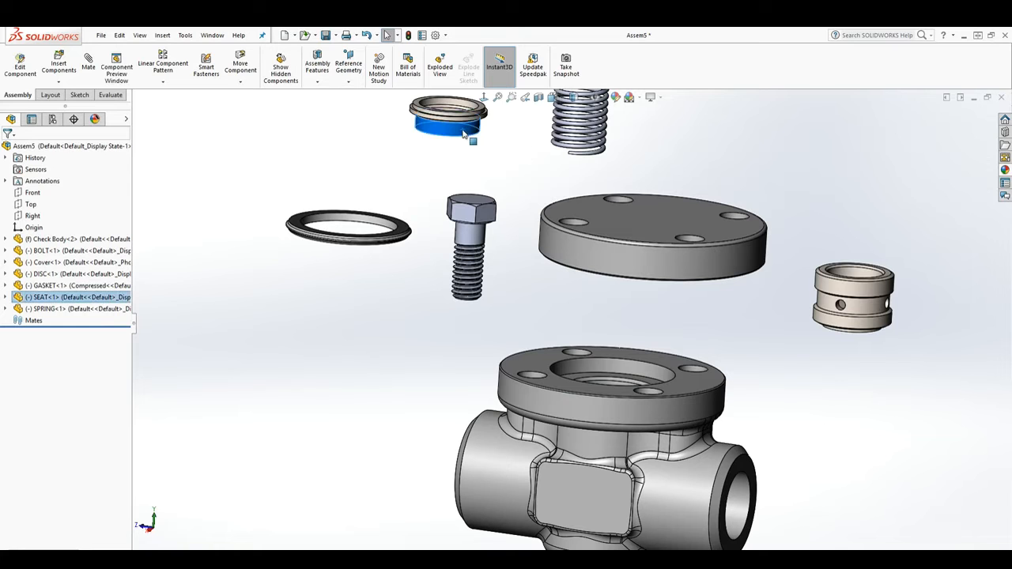
ctrl+click(603, 370)
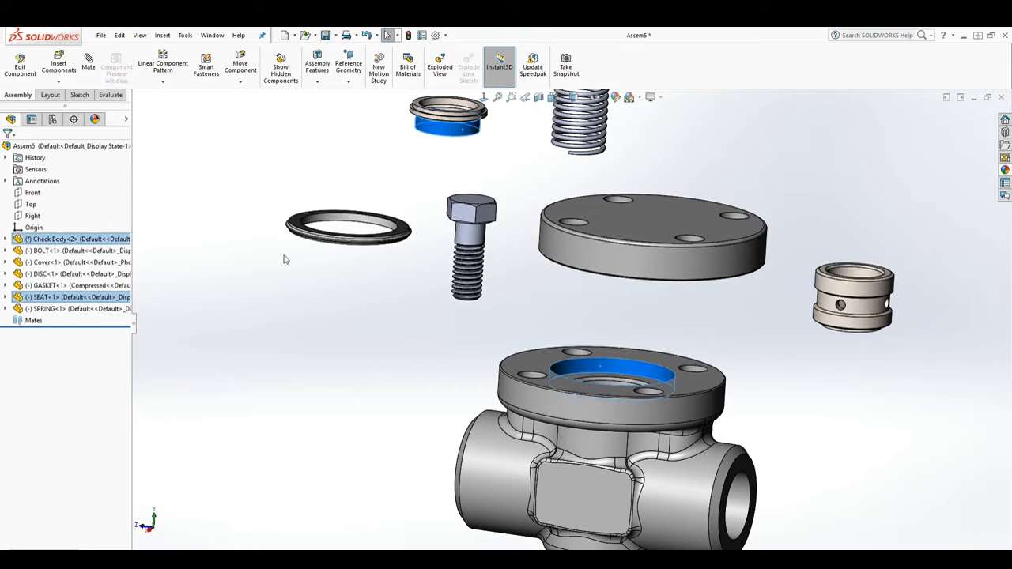
click(87, 63)
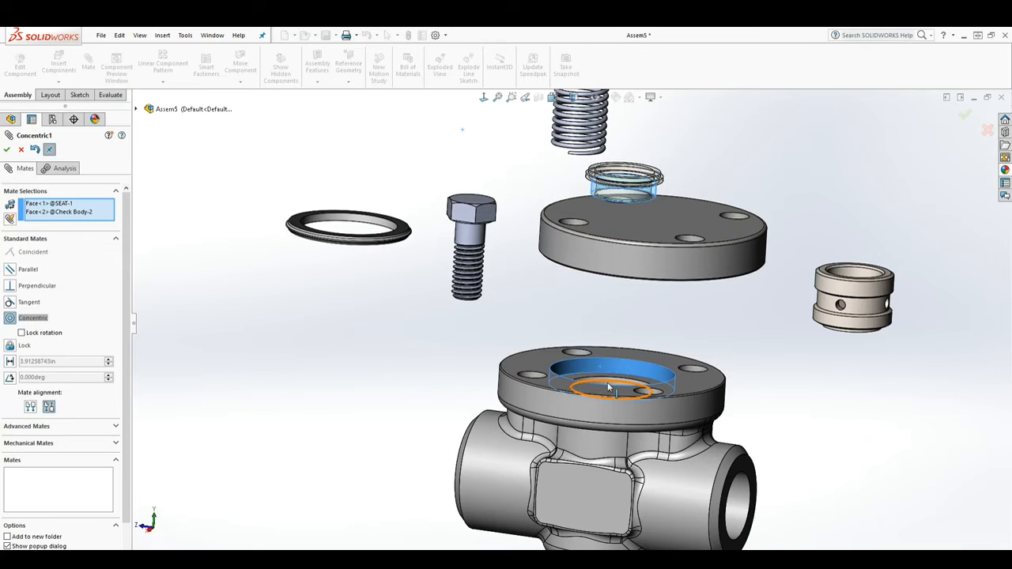
middle_drag(684, 335, 662, 349)
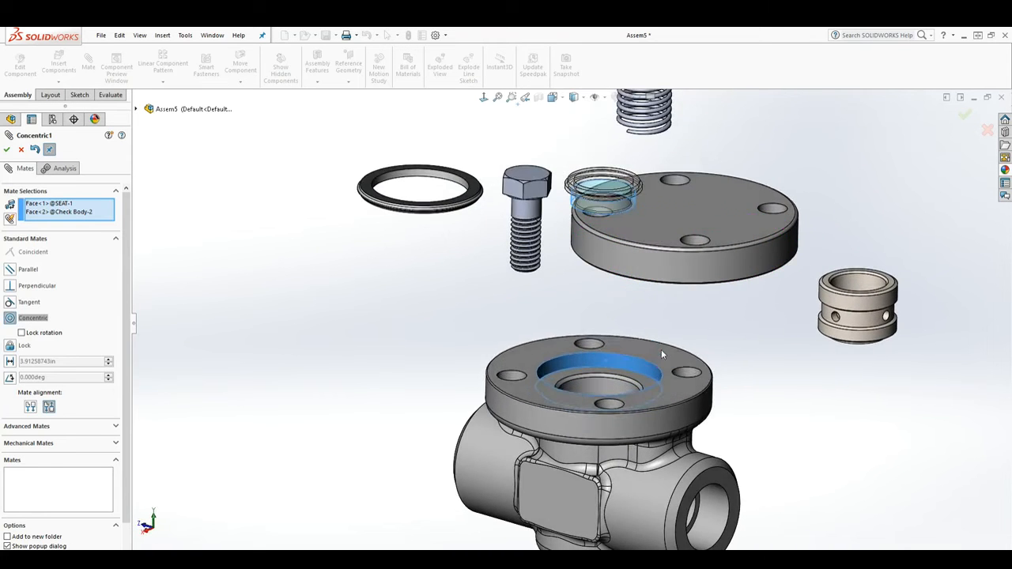
click(19, 150)
Mate the seat's lower outer cylindrical face concentric with the round recess in the check body's flange
click(90, 63)
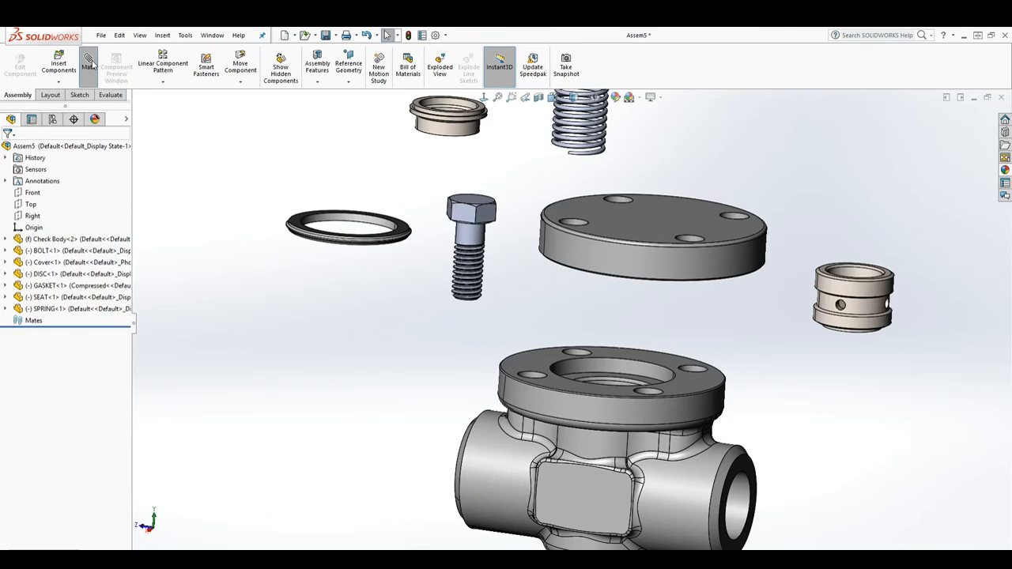
click(443, 131)
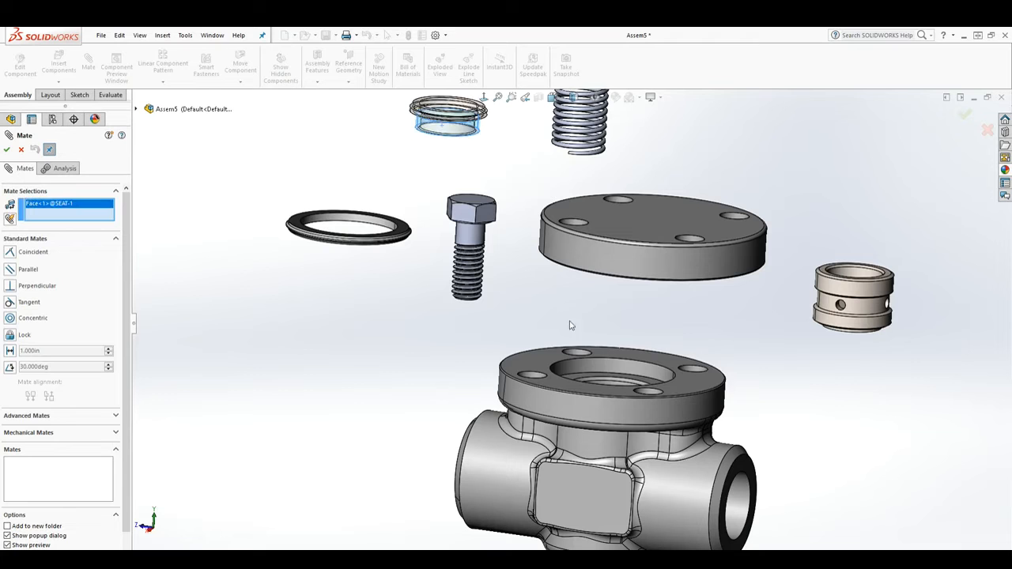
click(591, 370)
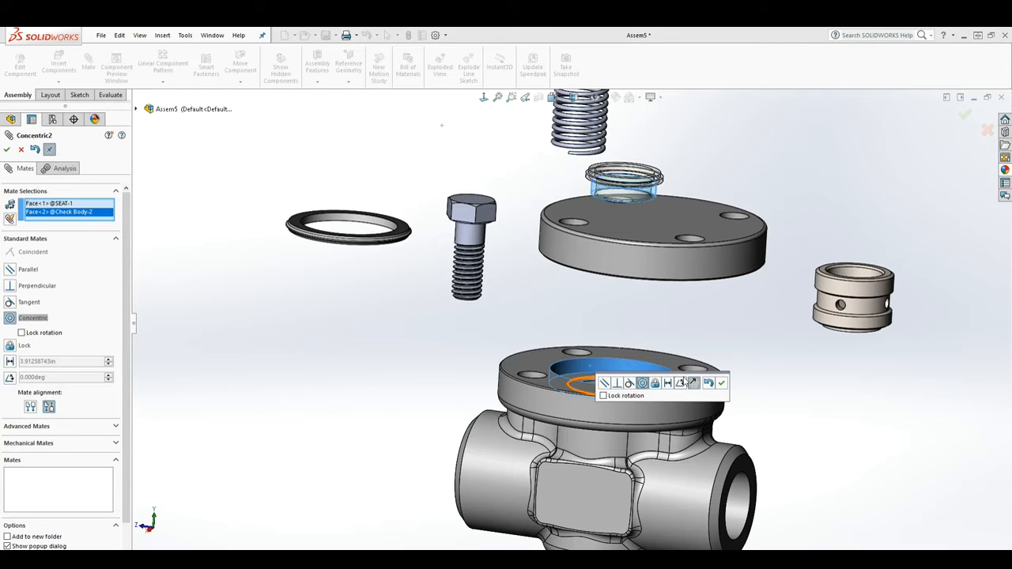
click(722, 386)
Slide the seat down toward the check body's bore and back up along the shared axis to test its movement
middle_drag(716, 383, 700, 399)
drag(633, 186, 599, 358)
middle_drag(761, 424, 605, 415)
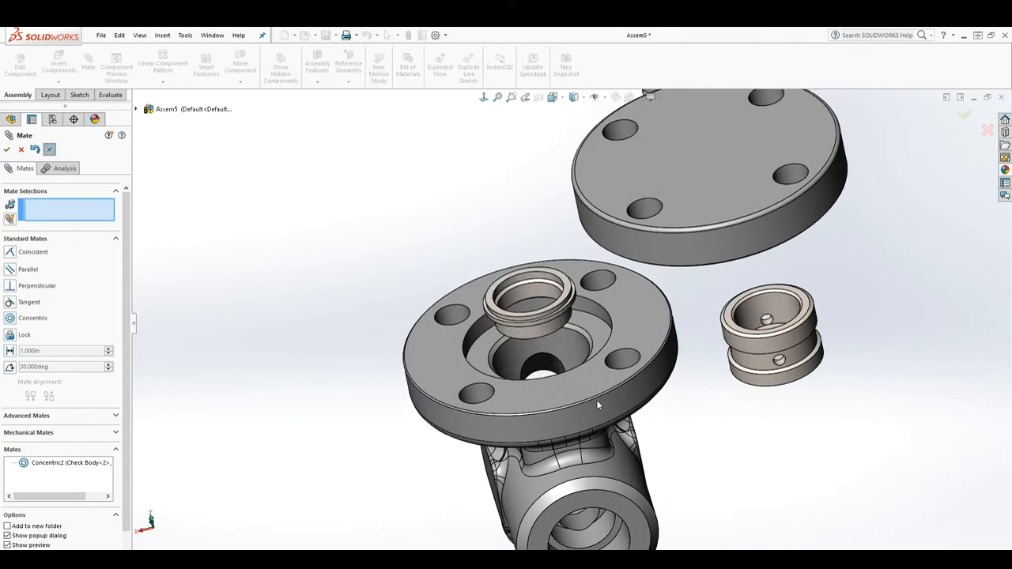
drag(537, 329, 476, 339)
middle_drag(641, 447, 746, 418)
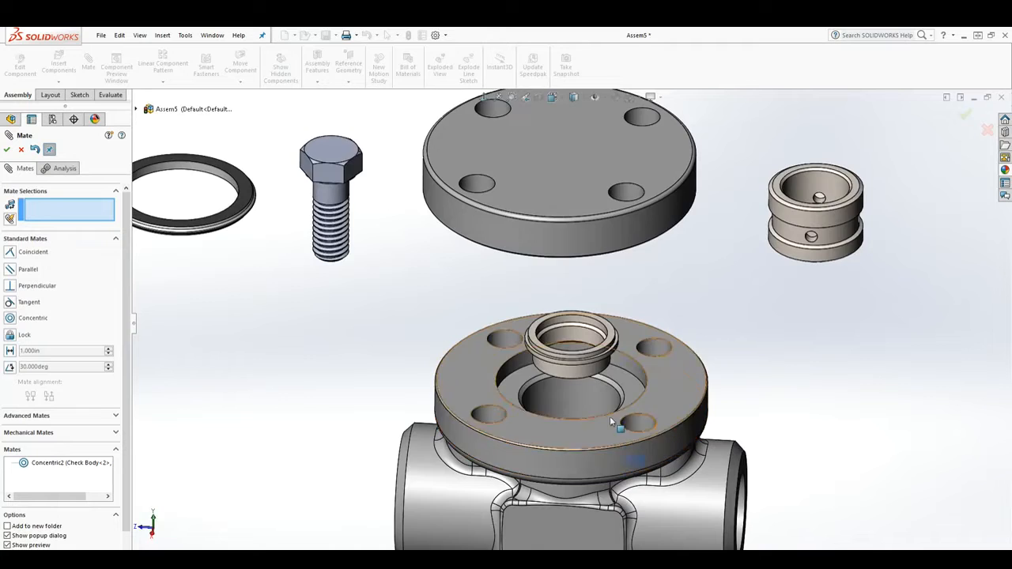
scroll(601, 348, down, 4)
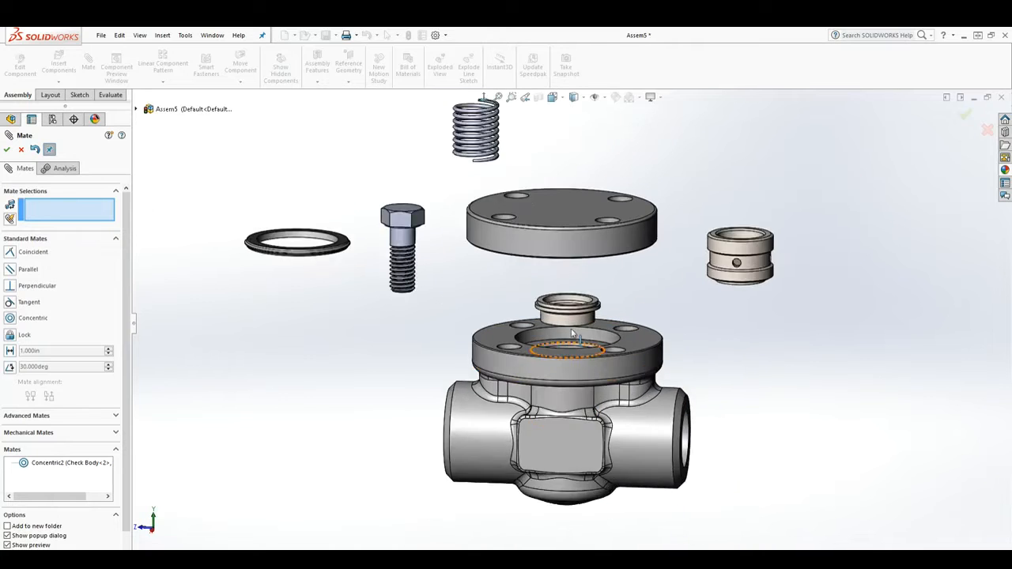
middle_drag(587, 332, 526, 304)
scroll(586, 288, down, 4)
drag(526, 302, 528, 166)
Add a coincident mate between the underside of the seat's flange and the internal ledge at the base of the check body's bore
middle_drag(546, 237, 534, 284)
scroll(592, 312, up, 4)
scroll(596, 320, down, 2)
scroll(535, 284, down, 2)
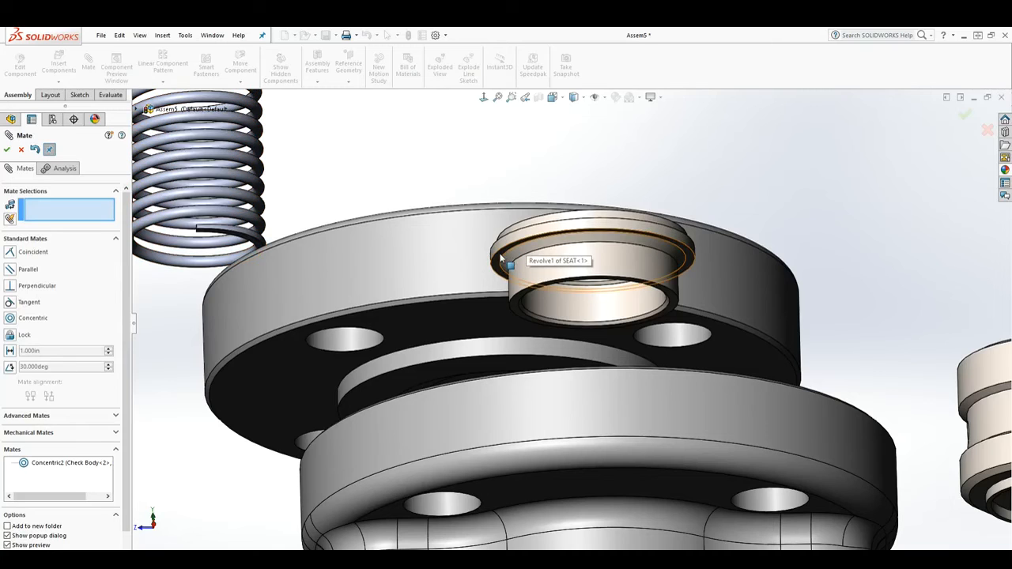
click(529, 292)
middle_drag(528, 293, 545, 475)
scroll(515, 416, up, 4)
scroll(545, 443, down, 3)
scroll(544, 475, up, 3)
scroll(606, 422, down, 5)
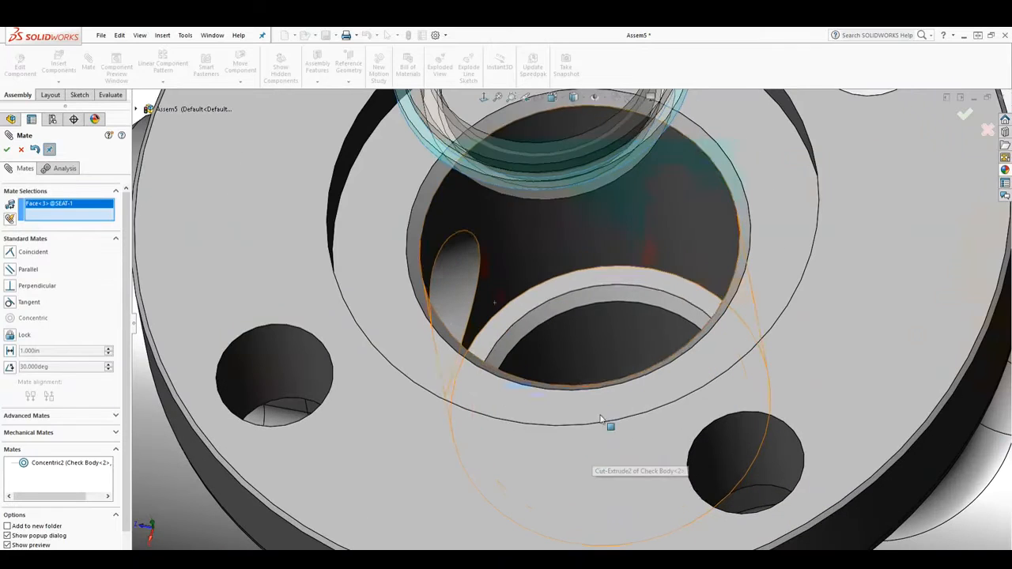
click(540, 297)
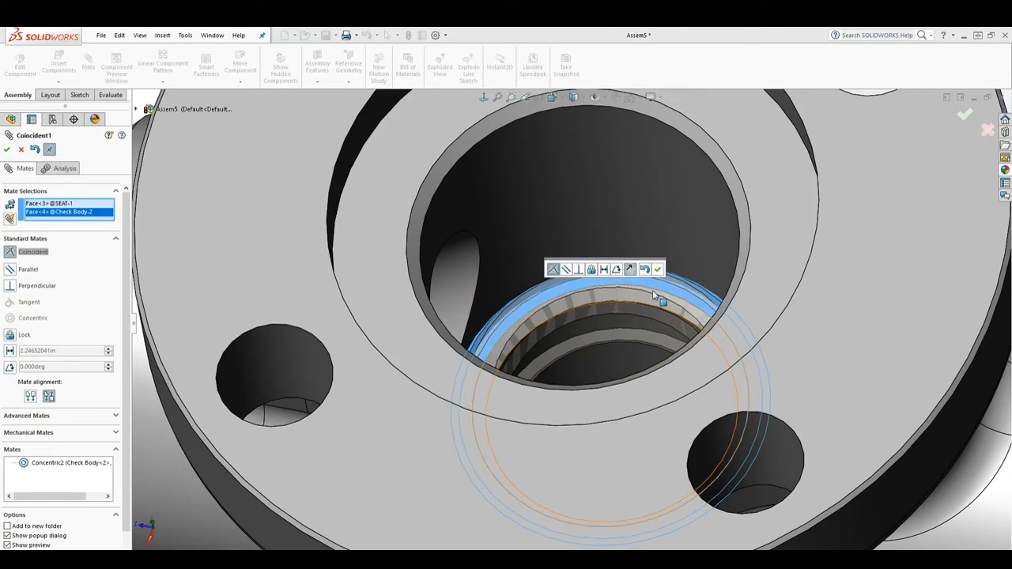
click(658, 271)
scroll(680, 316, up, 3)
middle_drag(689, 364, 689, 295)
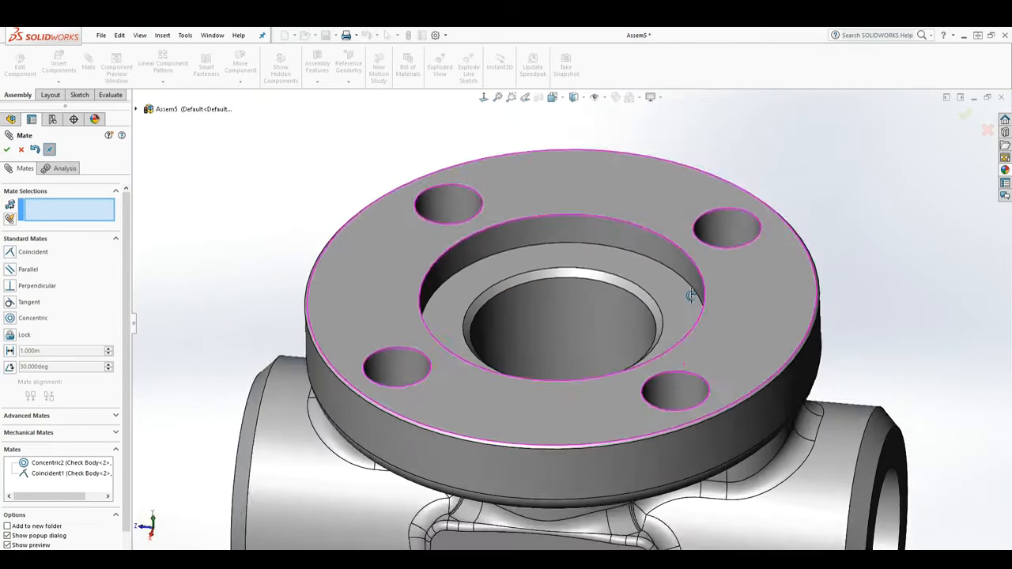
click(8, 150)
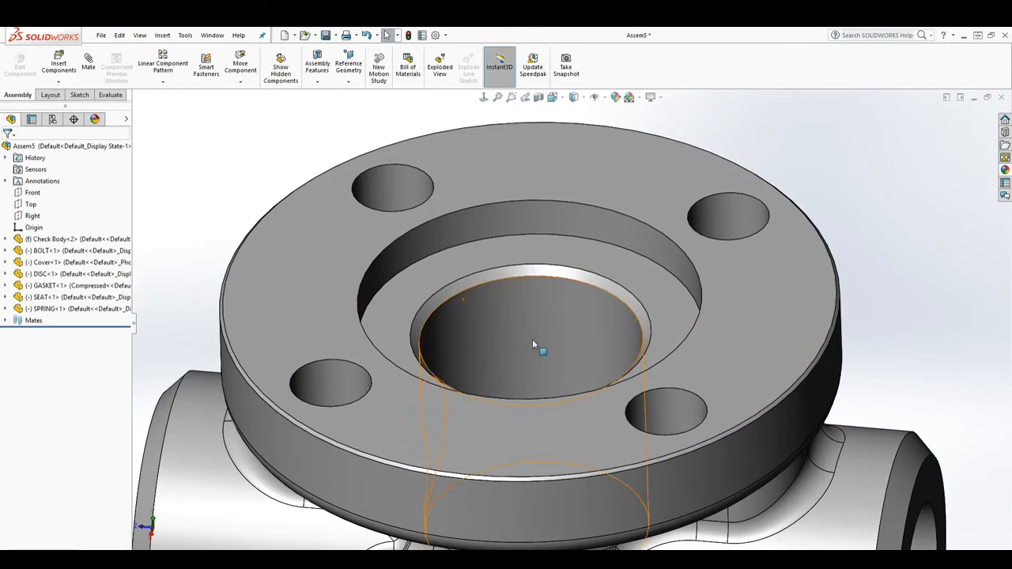
Cut the assembly with a planar section view along the Right plane at zero offset
scroll(563, 340, up, 5)
middle_drag(574, 371, 594, 307)
scroll(594, 307, up, 1)
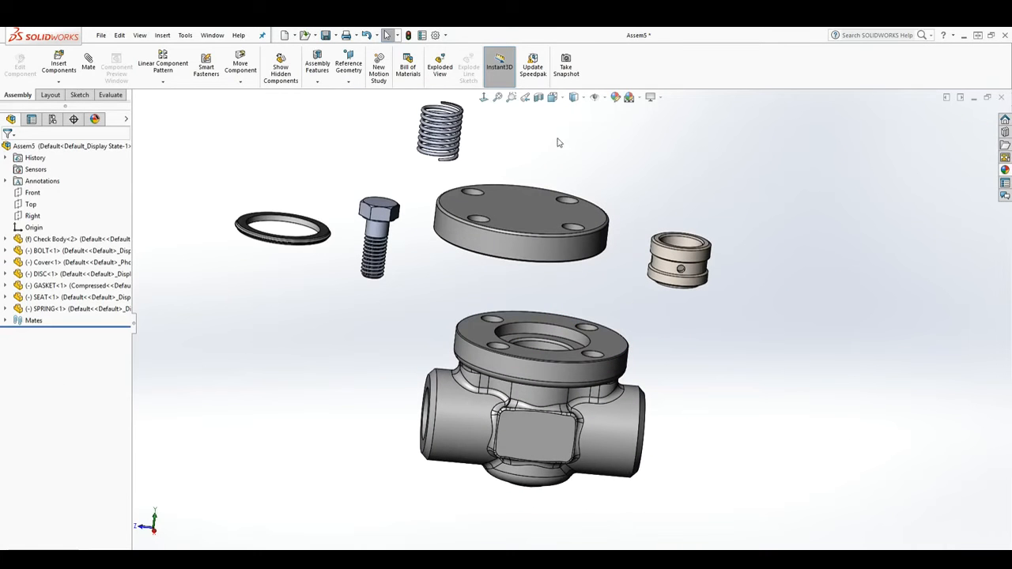
click(539, 97)
click(55, 346)
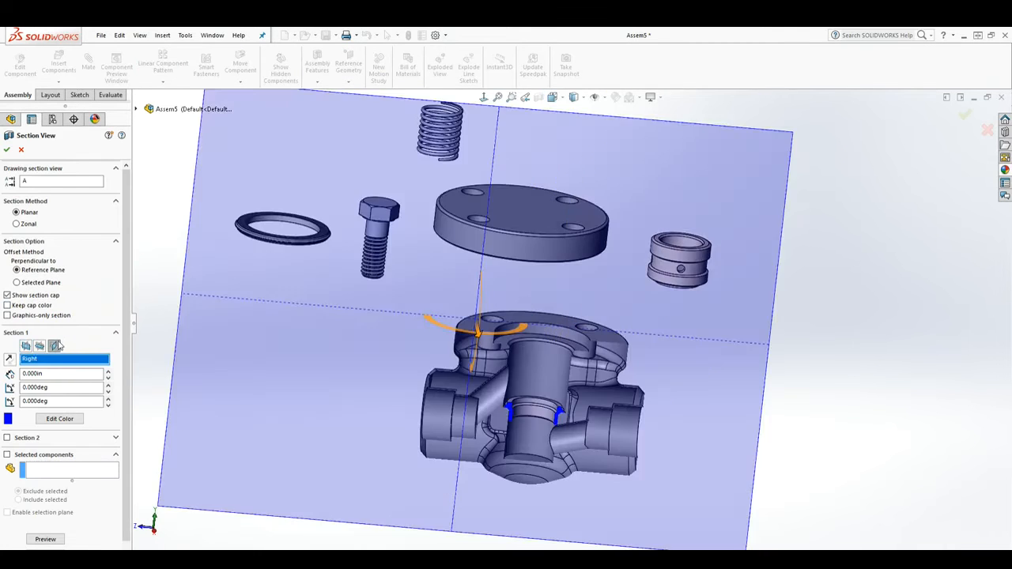
click(8, 150)
Examine in the section how the seat fits against the ledge inside the check body
scroll(530, 367, up, 1)
middle_drag(530, 367, 514, 338)
scroll(514, 338, down, 10)
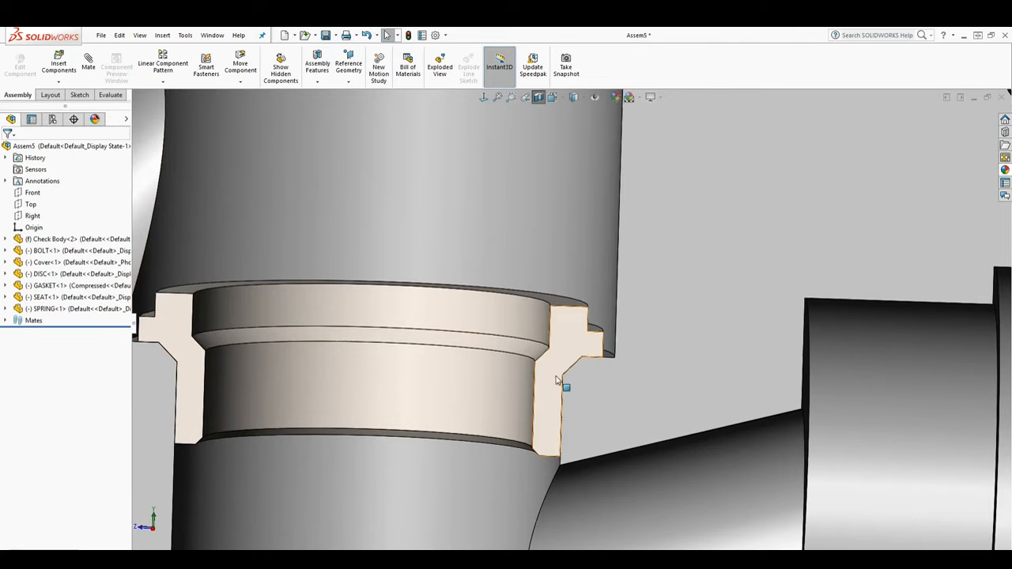
scroll(557, 400, up, 3)
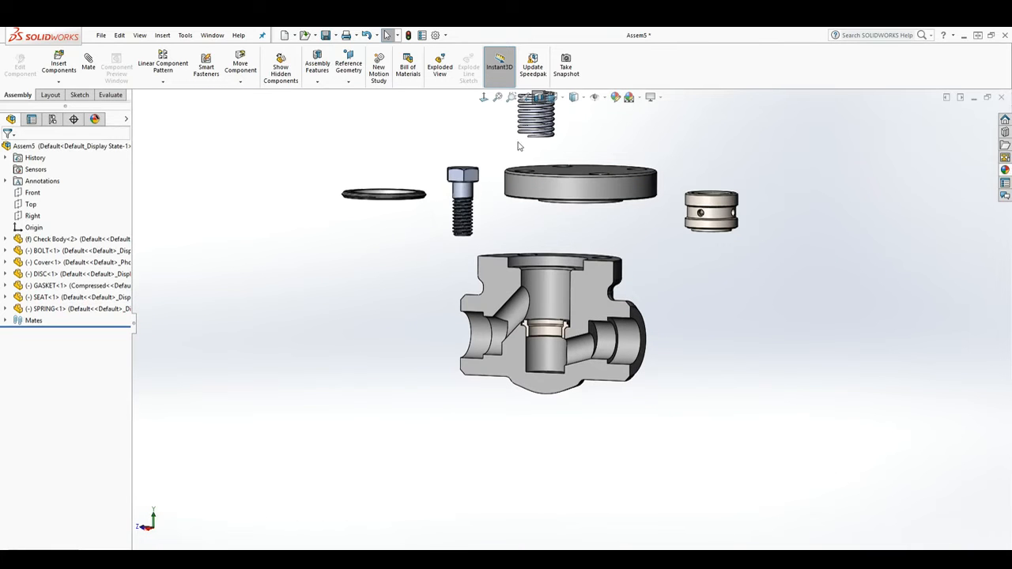
scroll(578, 255, up, 3)
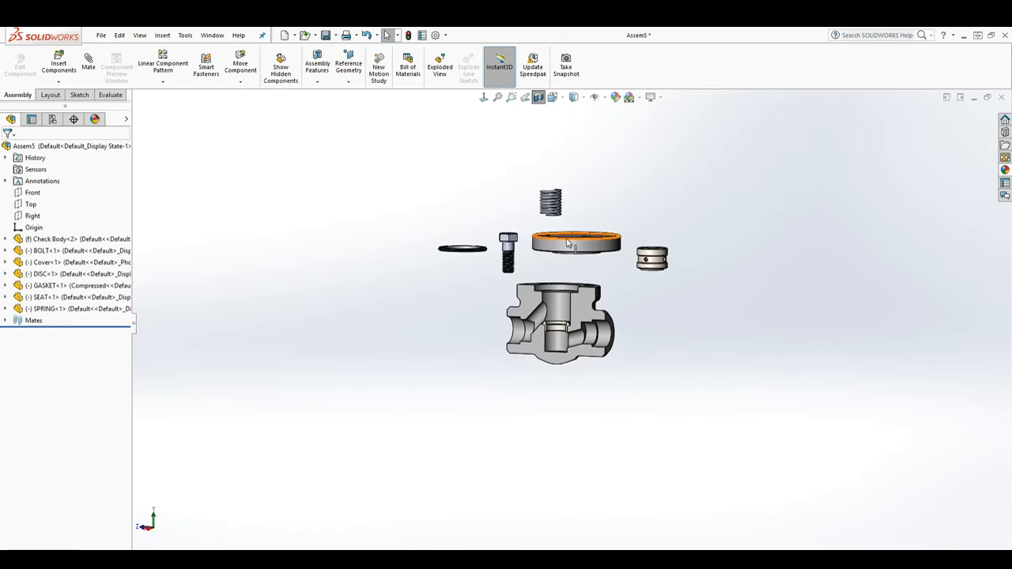
scroll(630, 344, down, 5)
scroll(598, 470, up, 2)
scroll(599, 469, down, 1)
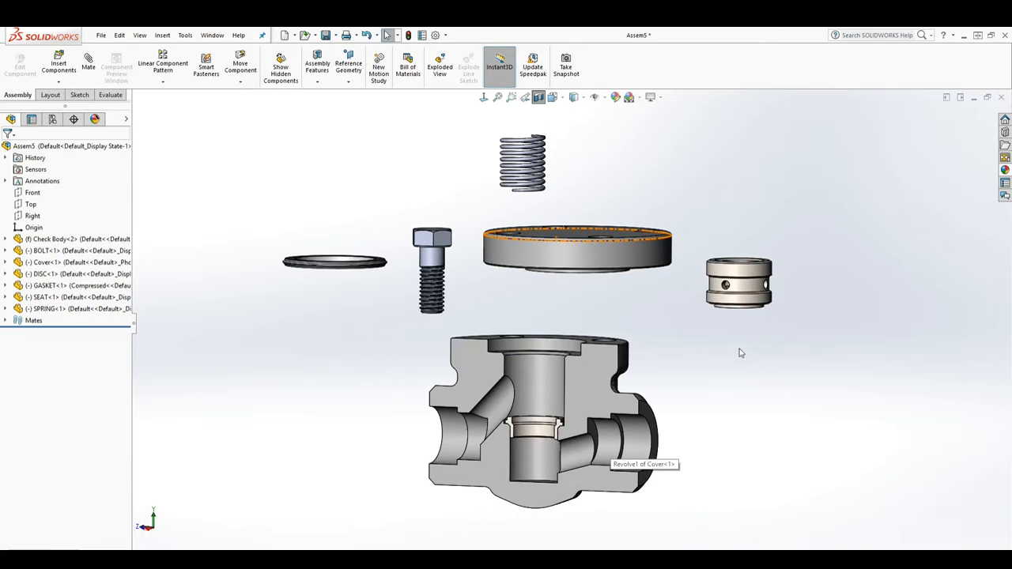
Add a concentric mate between the disc's central cylindrical face and the main bore of the check body
middle_drag(635, 471, 640, 504)
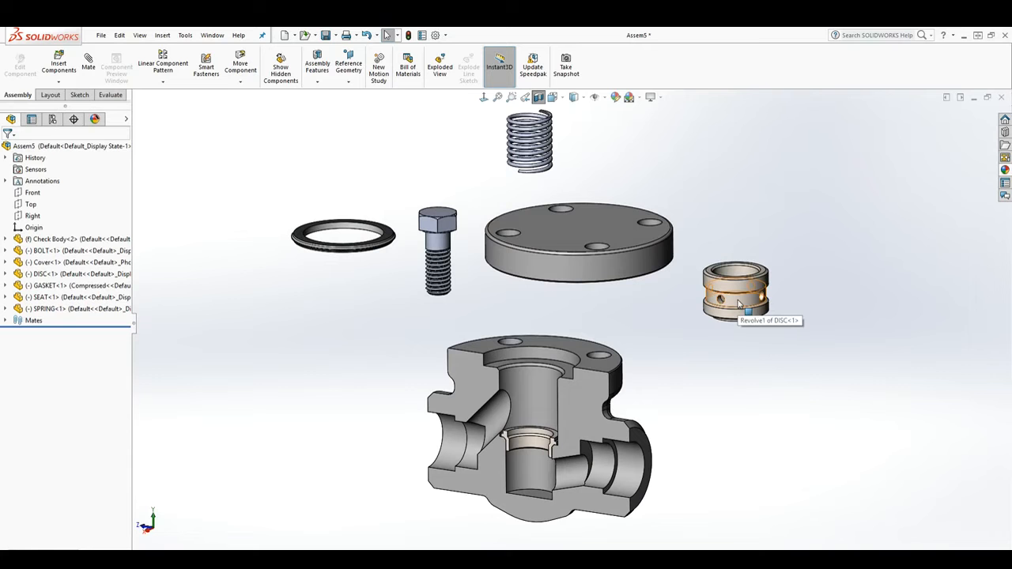
click(89, 63)
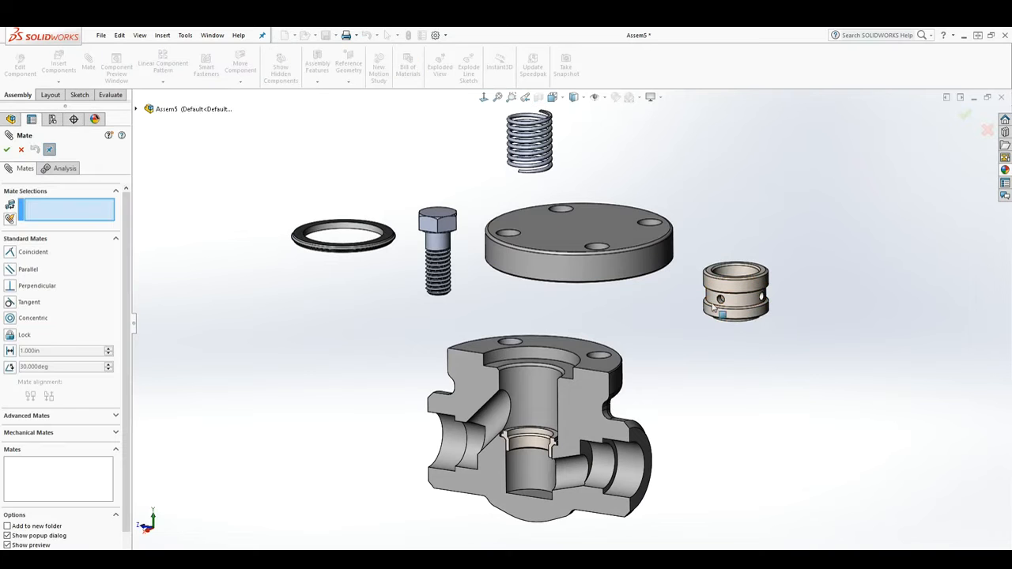
click(743, 305)
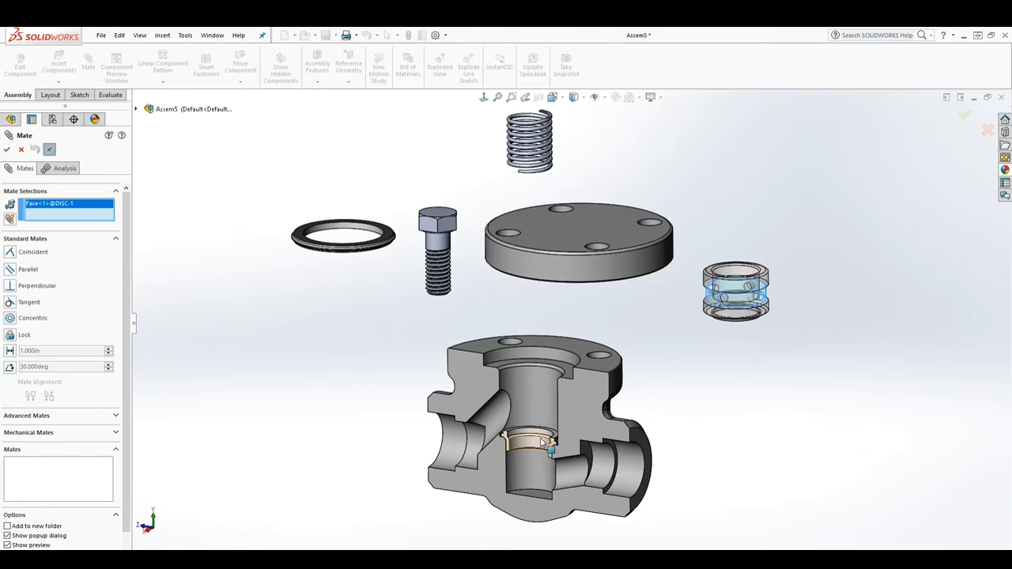
click(524, 391)
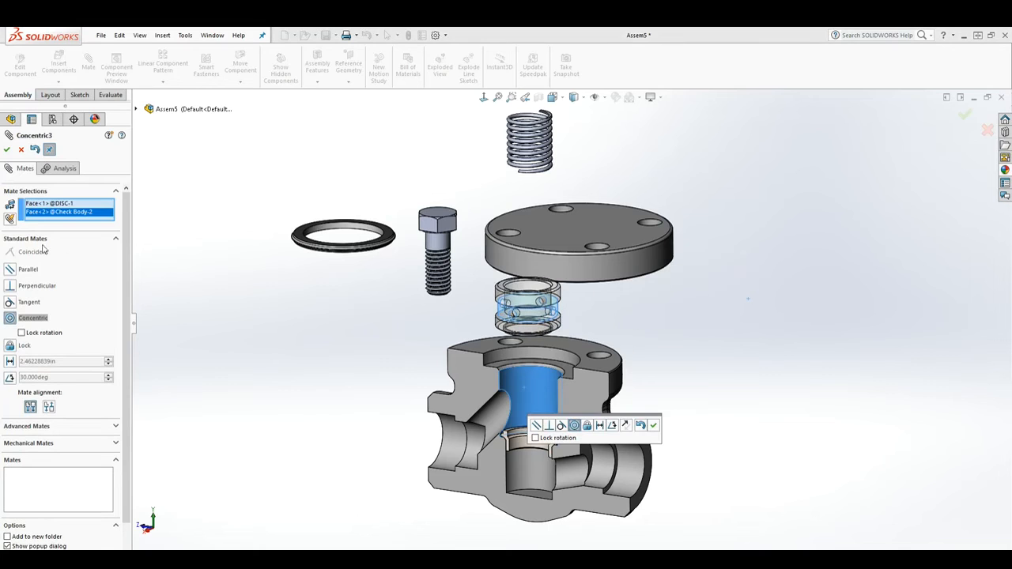
click(6, 150)
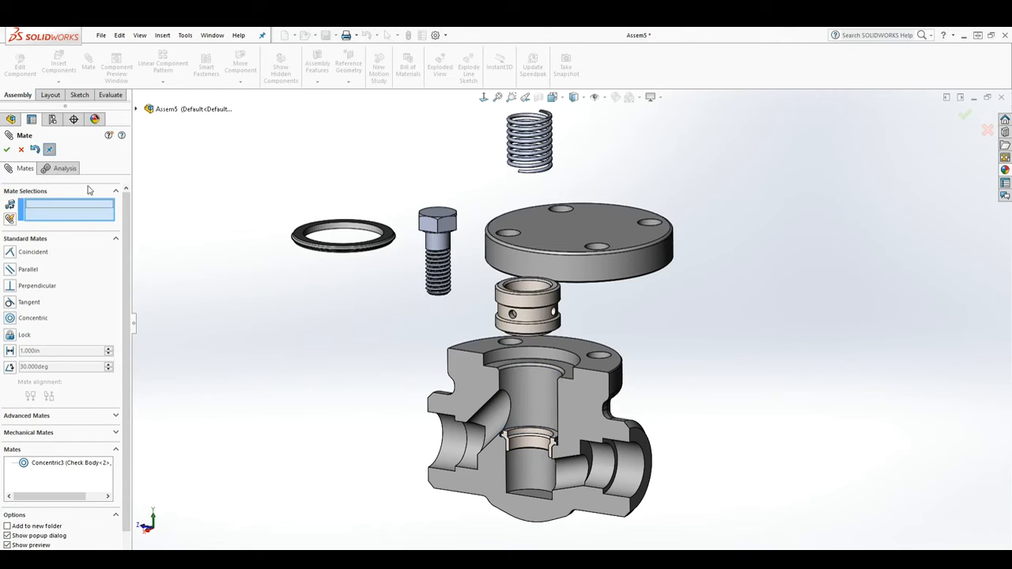
Add a coincident mate between the annular face on the disc's underside and the top face of the seat's flange
middle_drag(447, 337, 561, 297)
scroll(554, 285, down, 5)
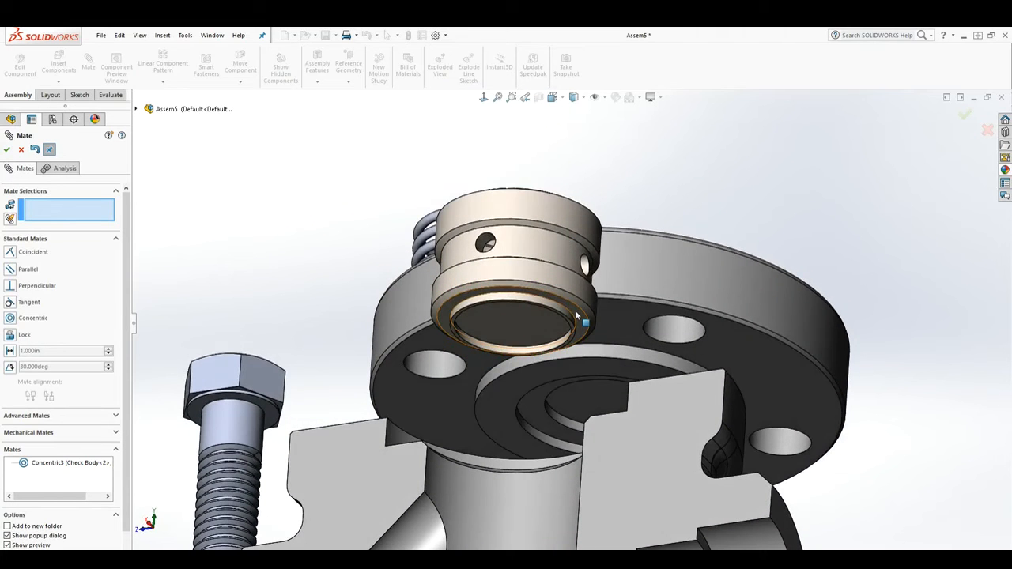
click(563, 317)
scroll(563, 317, up, 5)
middle_drag(556, 388, 566, 489)
scroll(571, 472, down, 4)
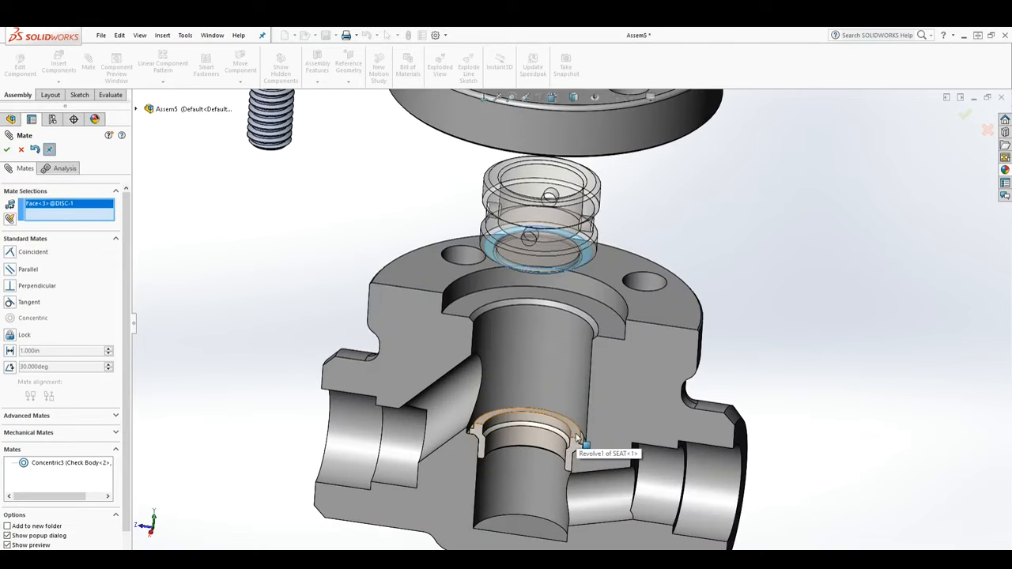
click(578, 437)
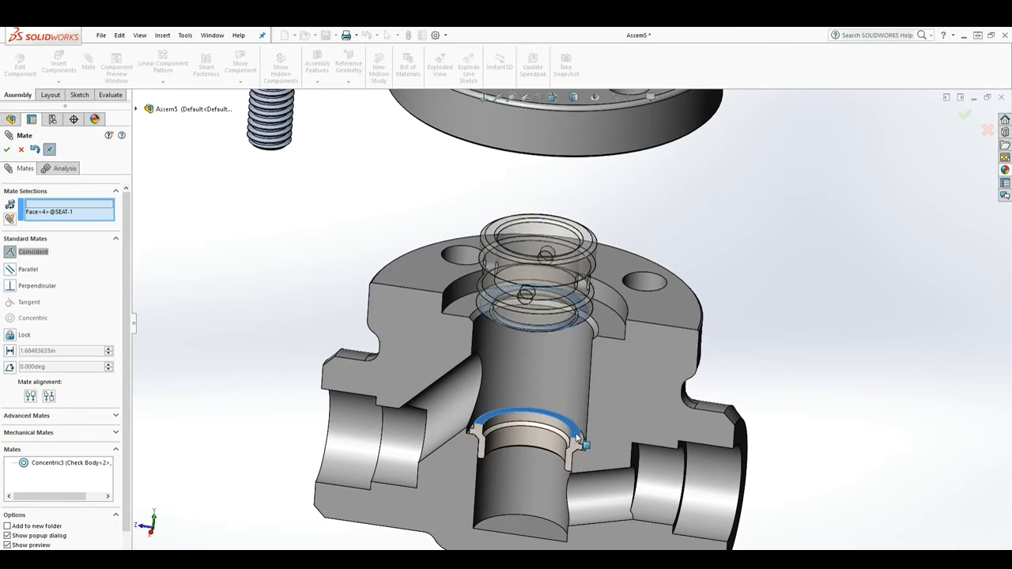
click(7, 151)
Add a concentric mate between the gasket's inner face and the counterbore wall at the check body's opening
mouse_move(520, 421)
middle_down()
mouse_move(528, 329)
mouse_move(544, 347)
mouse_move(544, 358)
mouse_move(535, 332)
mouse_move(528, 410)
middle_up()
scroll(528, 409, up, 3)
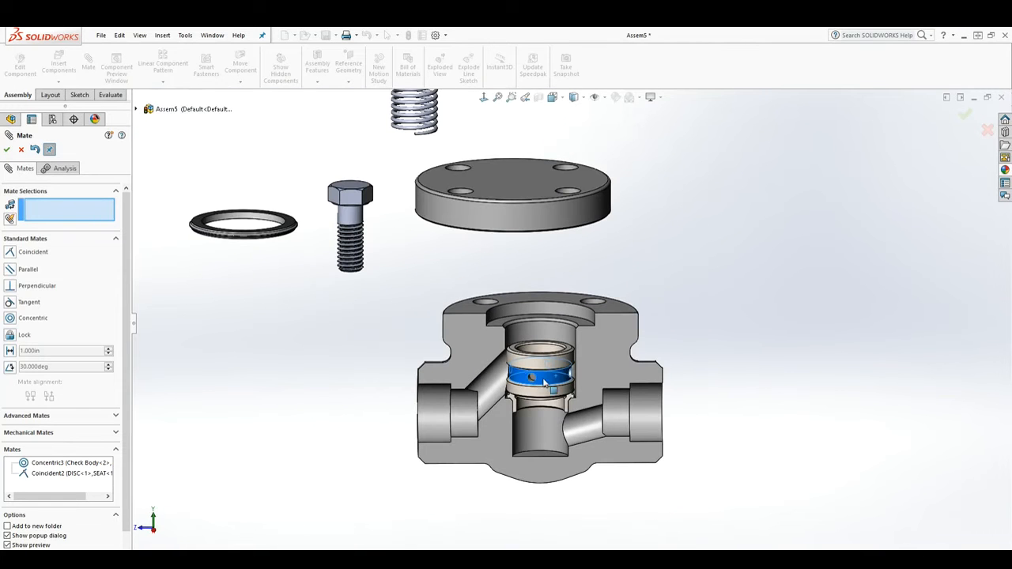
scroll(554, 371, up, 3)
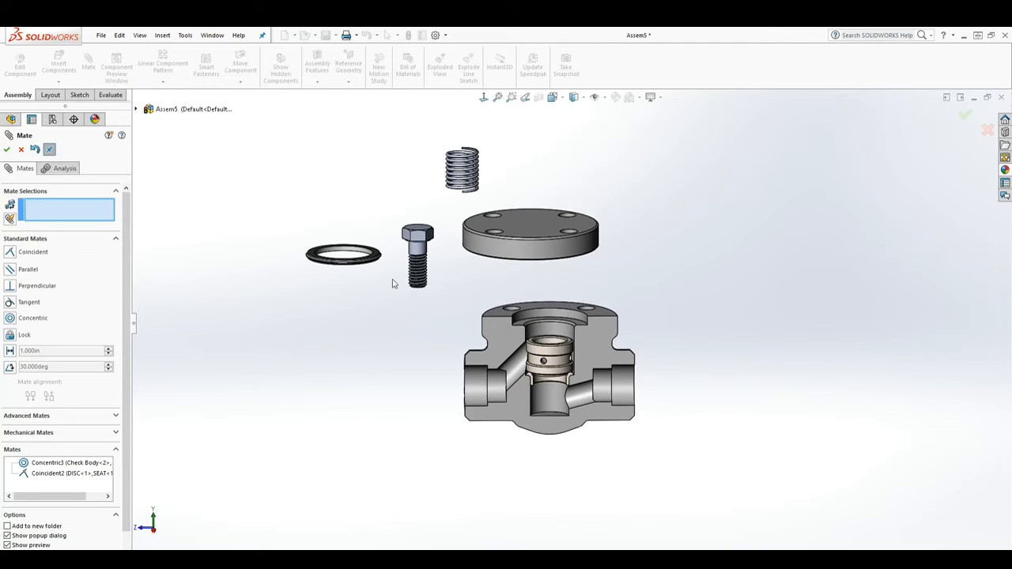
scroll(387, 280, down, 3)
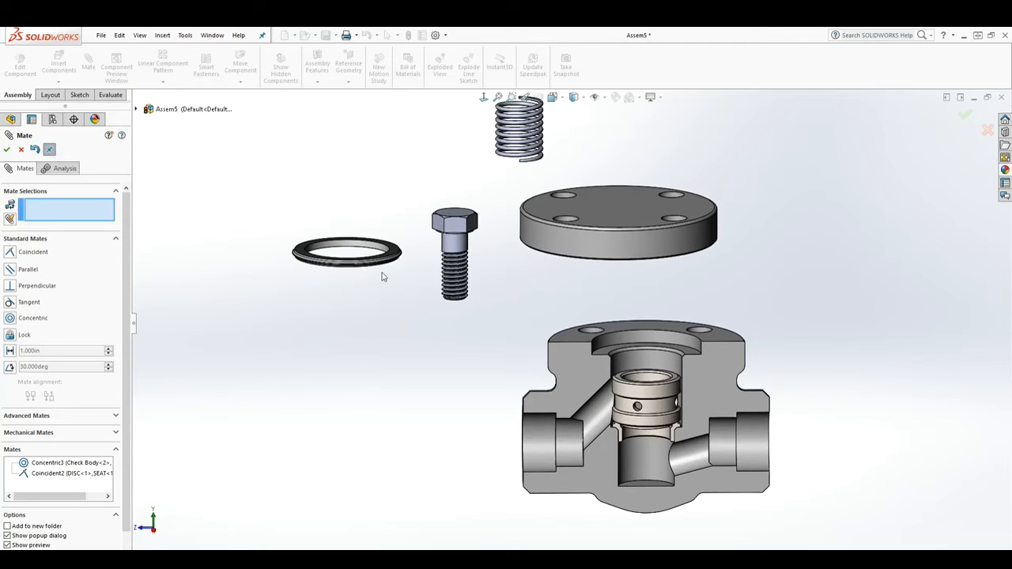
click(325, 247)
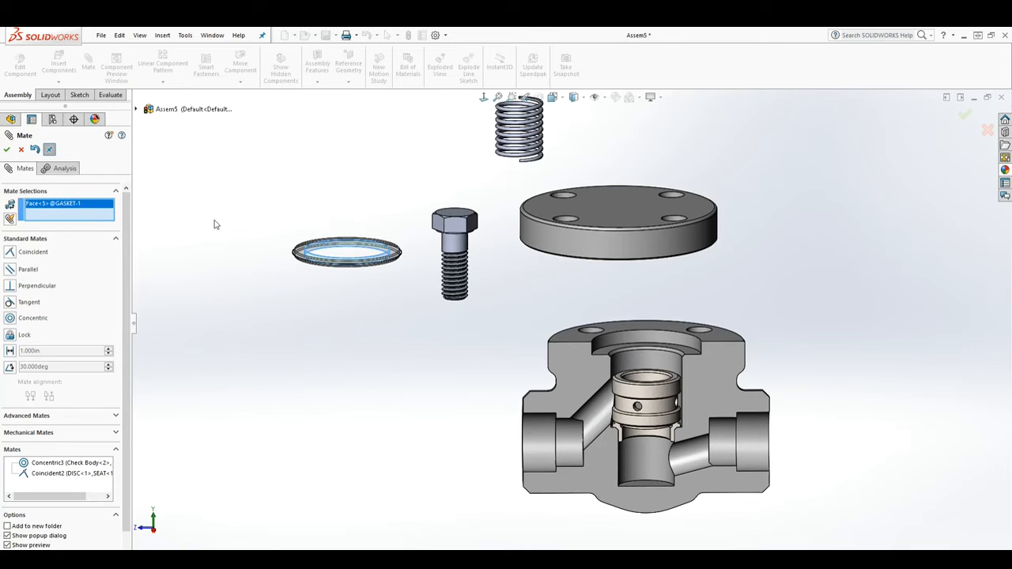
click(618, 339)
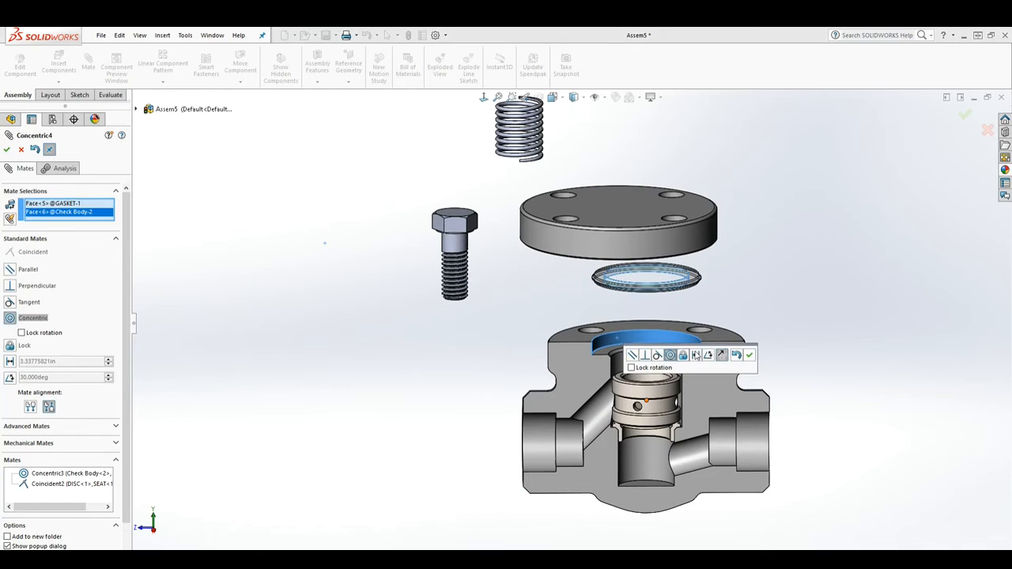
click(751, 356)
Add a coincident mate between the gasket's flat face and the ledge of the check body's counterbore
middle_drag(747, 348, 658, 320)
click(674, 228)
click(670, 301)
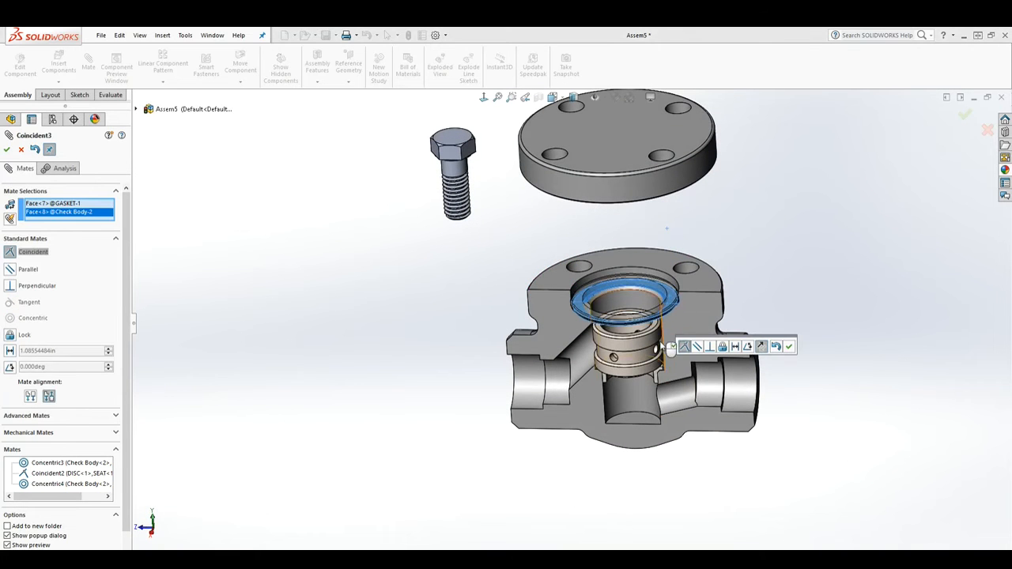
click(7, 150)
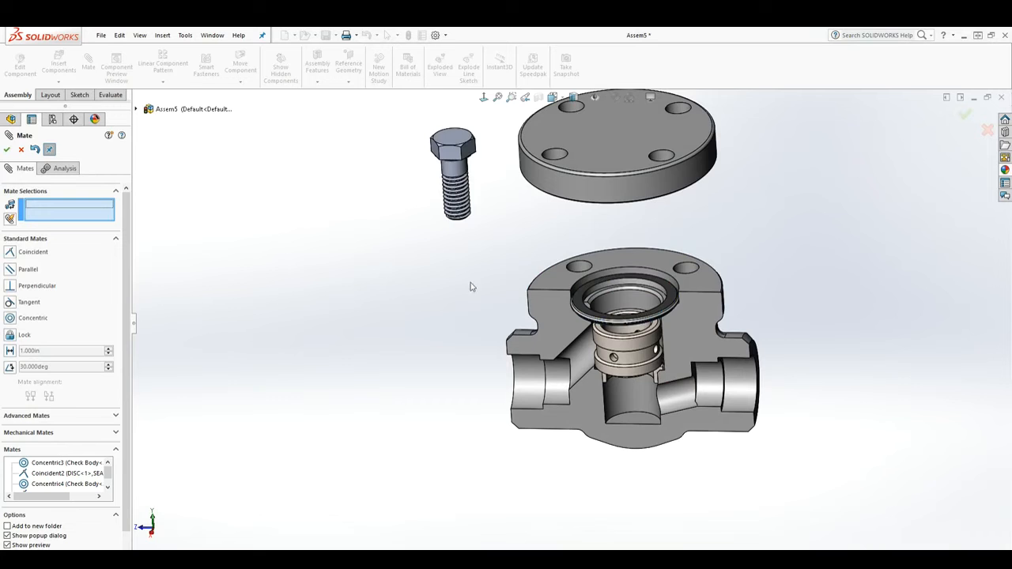
Examine how the gasket and disc sit in the sectioned check body, and inspect the spring's coils
scroll(609, 292, down, 6)
middle_drag(609, 293, 642, 315)
scroll(645, 320, up, 1)
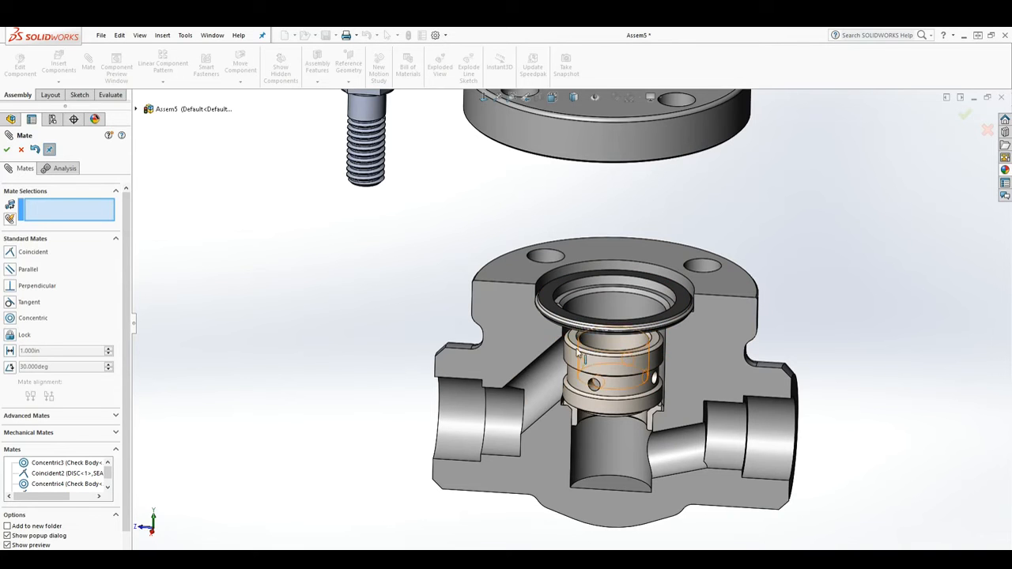
scroll(590, 298, up, 3)
scroll(685, 302, up, 1)
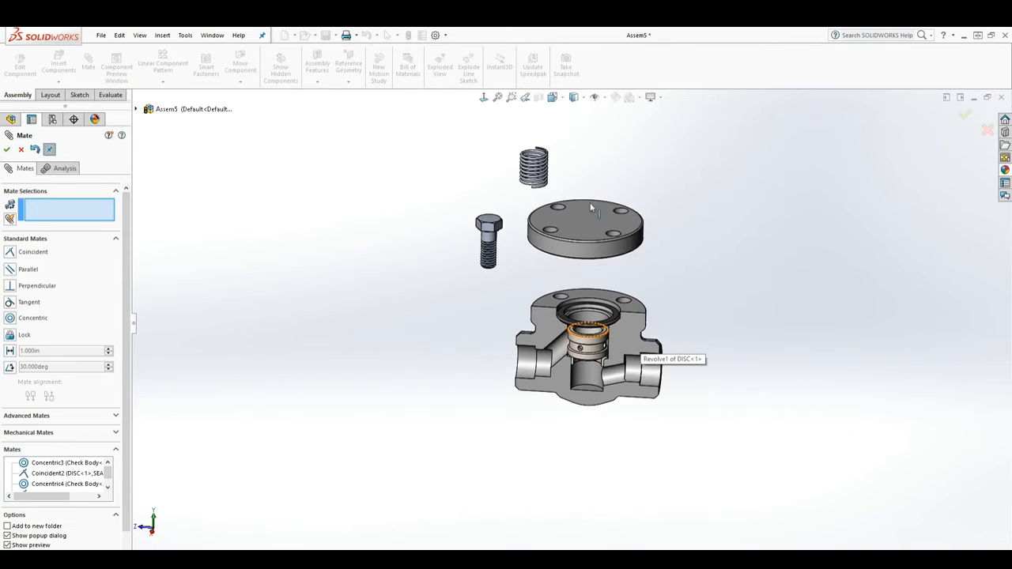
scroll(590, 203, down, 2)
middle_drag(615, 348, 524, 171)
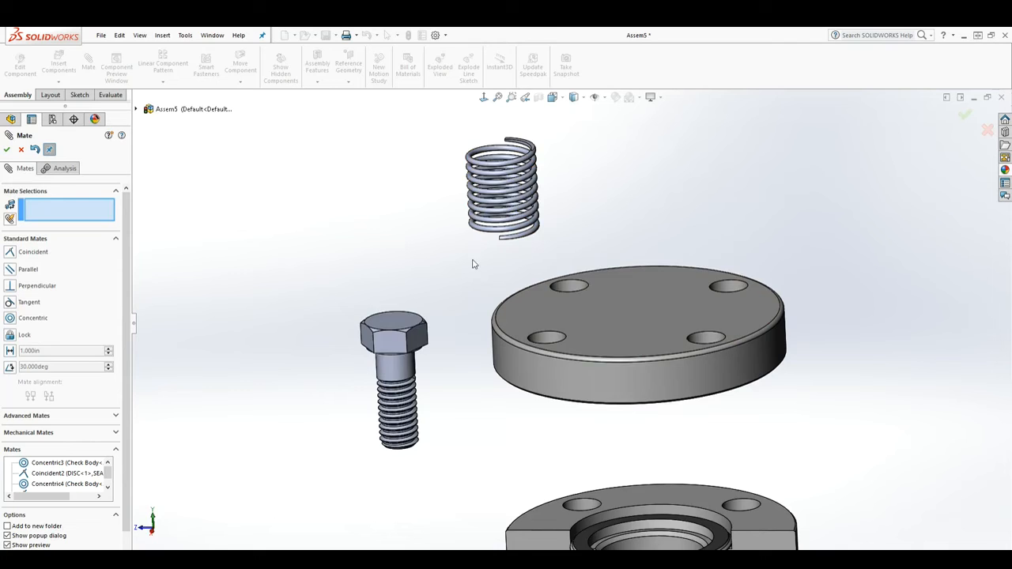
scroll(569, 322, up, 3)
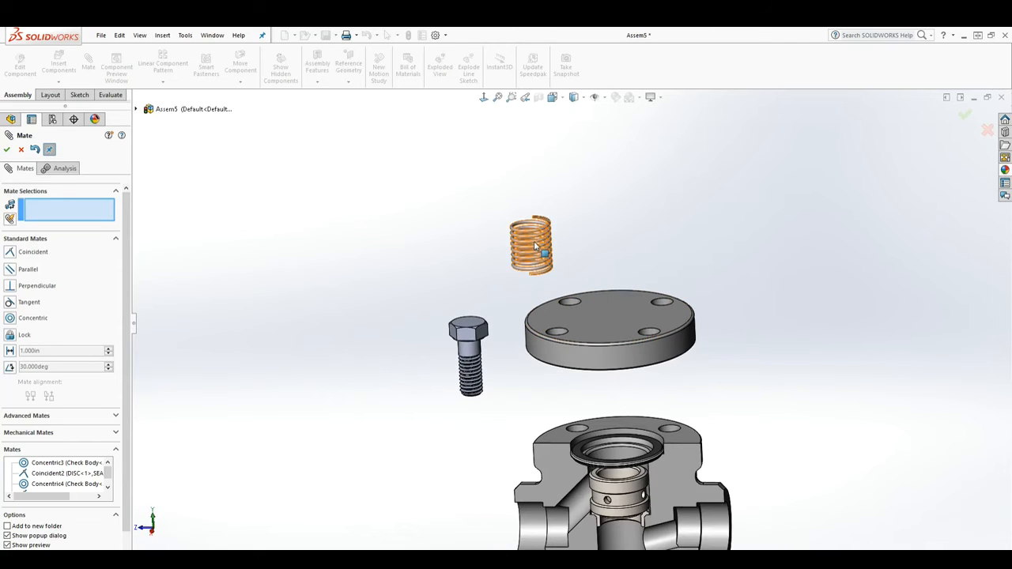
scroll(537, 265, down, 4)
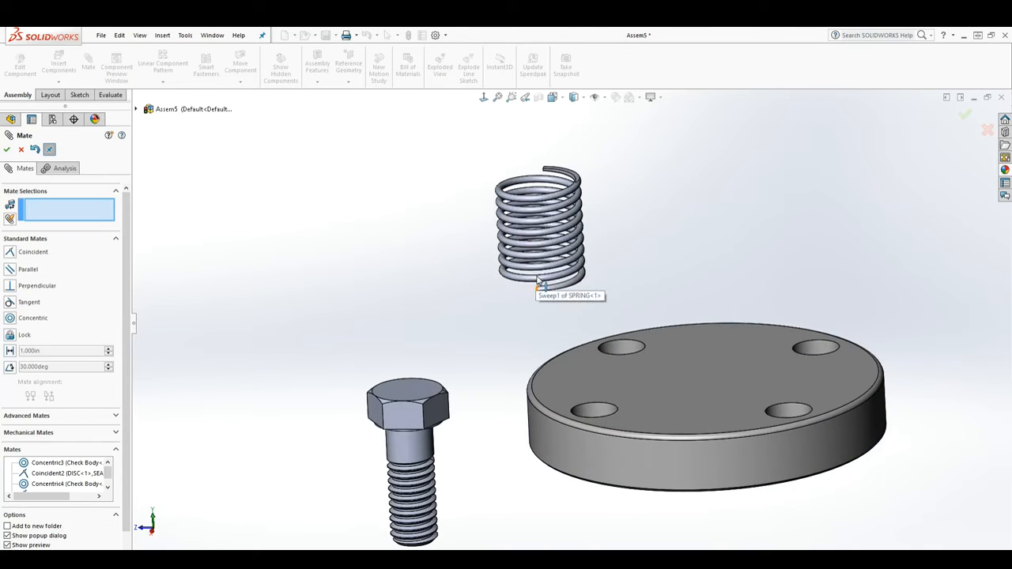
click(7, 150)
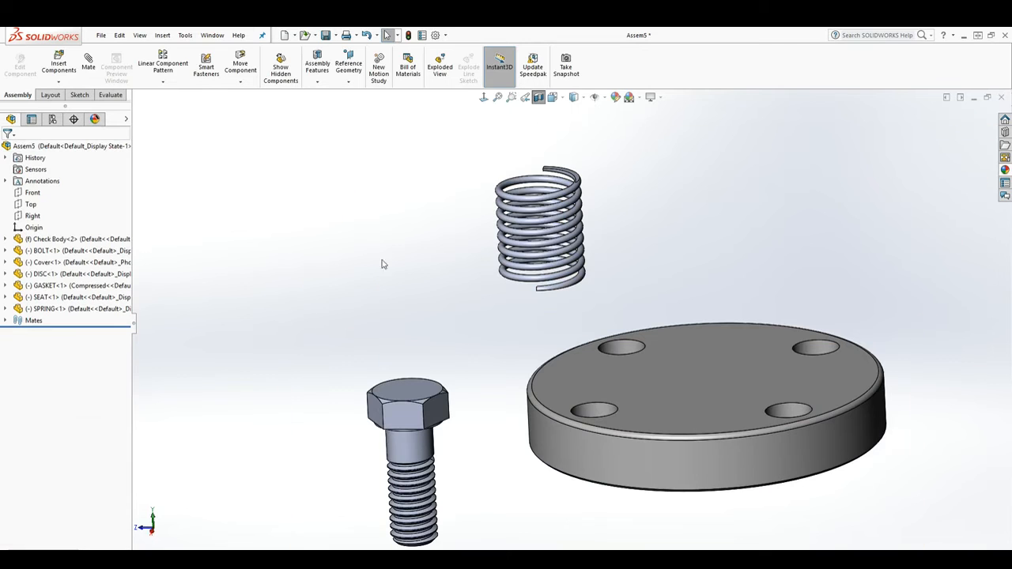
scroll(575, 250, up, 2)
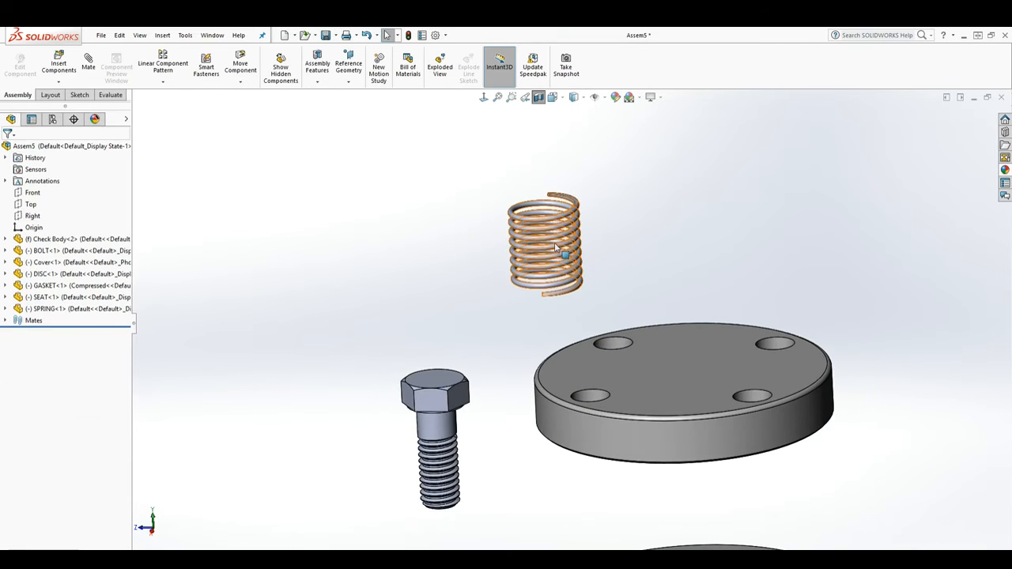
scroll(556, 248, down, 2)
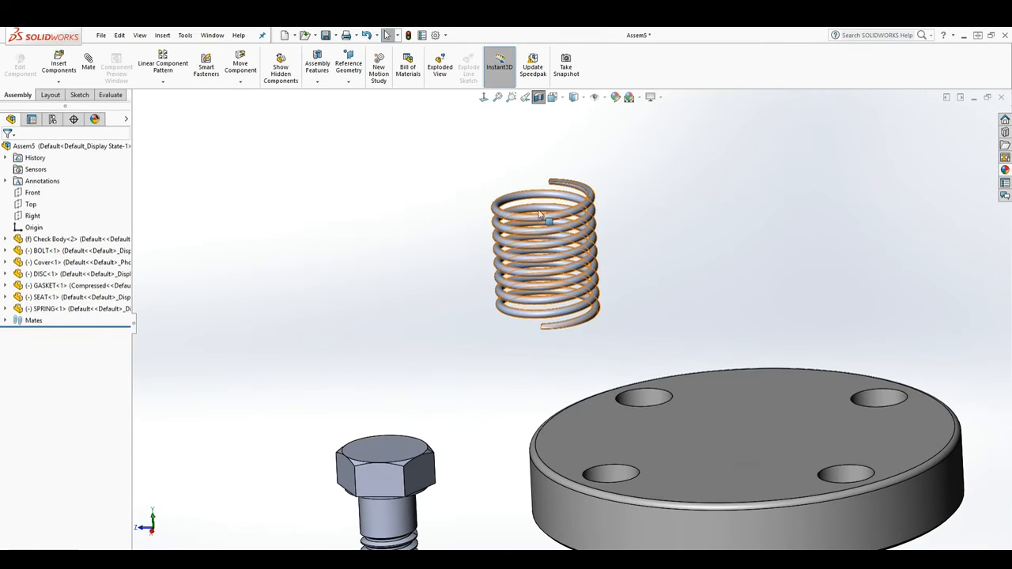
click(515, 220)
click(90, 66)
scroll(554, 356, up, 3)
scroll(641, 481, down, 3)
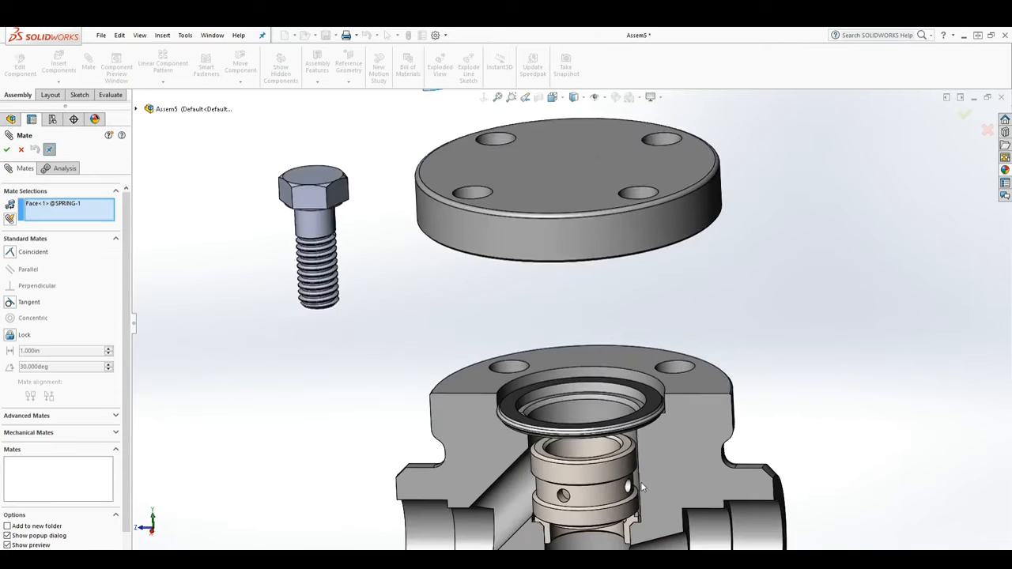
scroll(641, 482, down, 1)
click(517, 349)
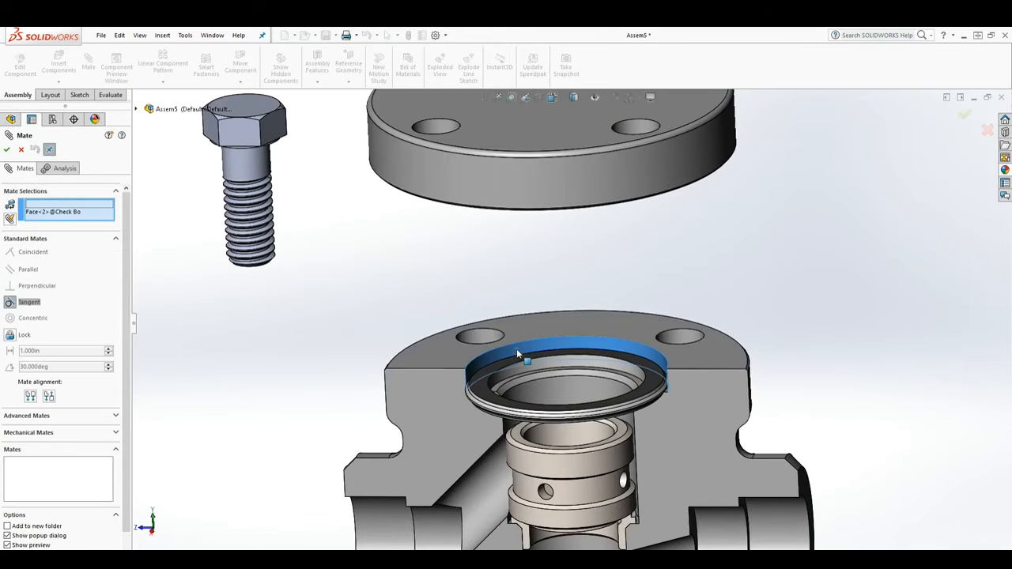
scroll(571, 328, up, 5)
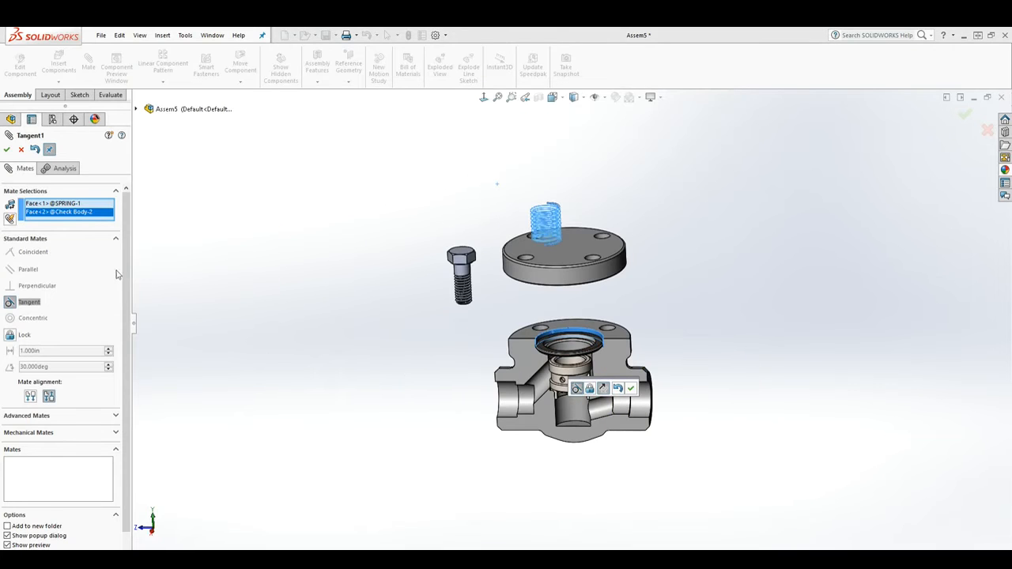
scroll(564, 251, down, 4)
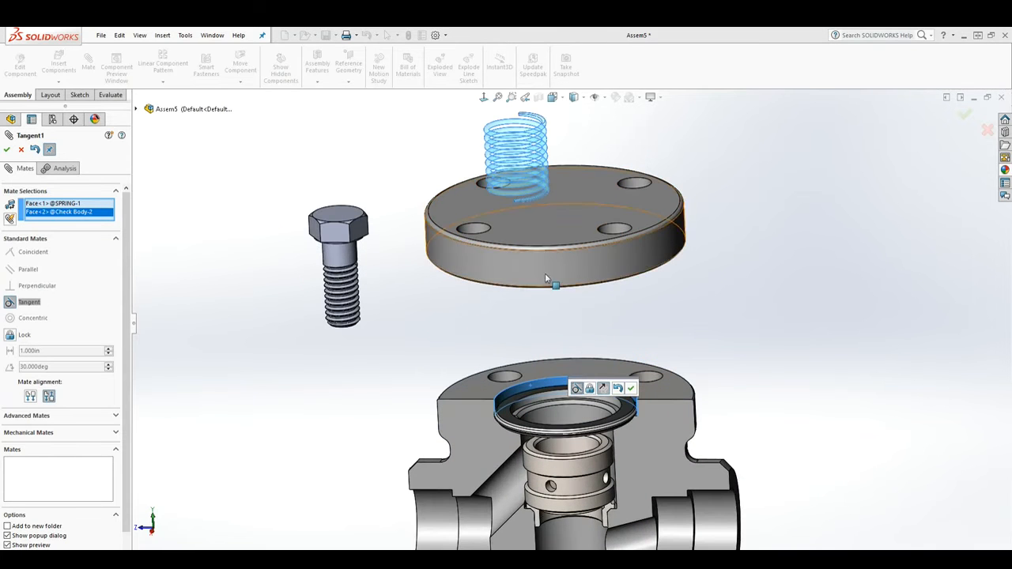
click(21, 150)
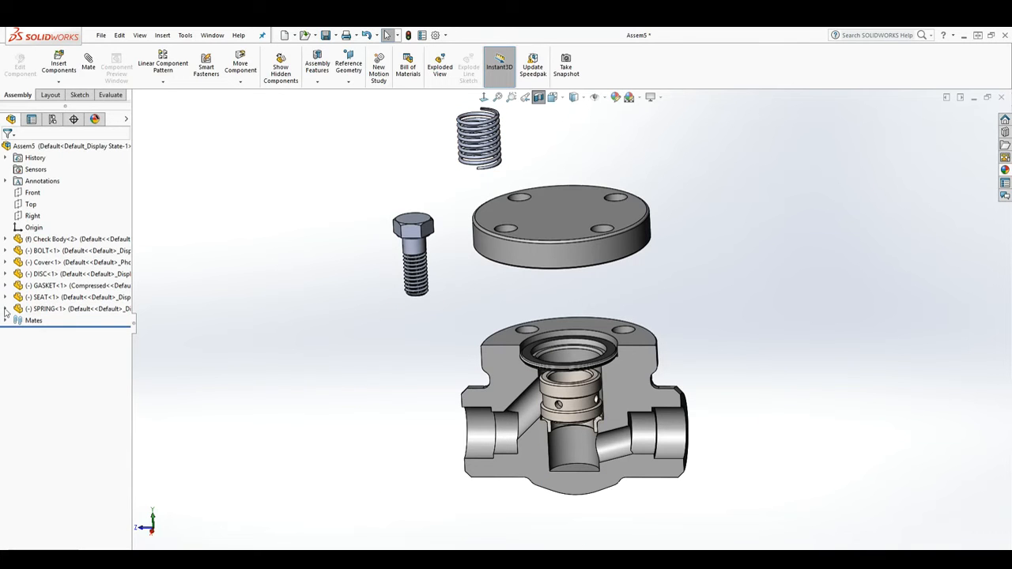
Show Sketch1 of the spring's Sweep1 feature to inspect the line through the coils, and hide it again
click(6, 311)
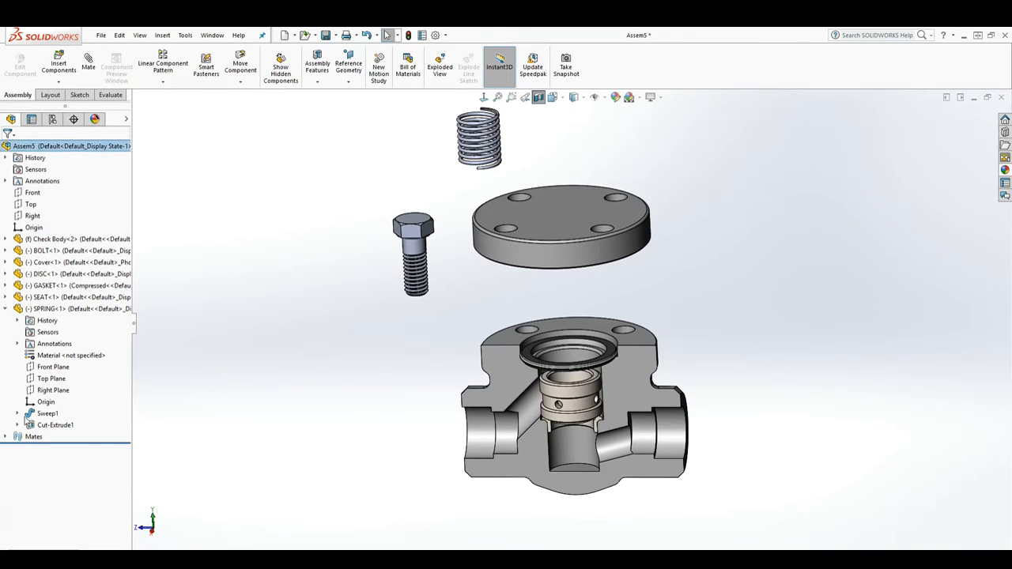
click(18, 414)
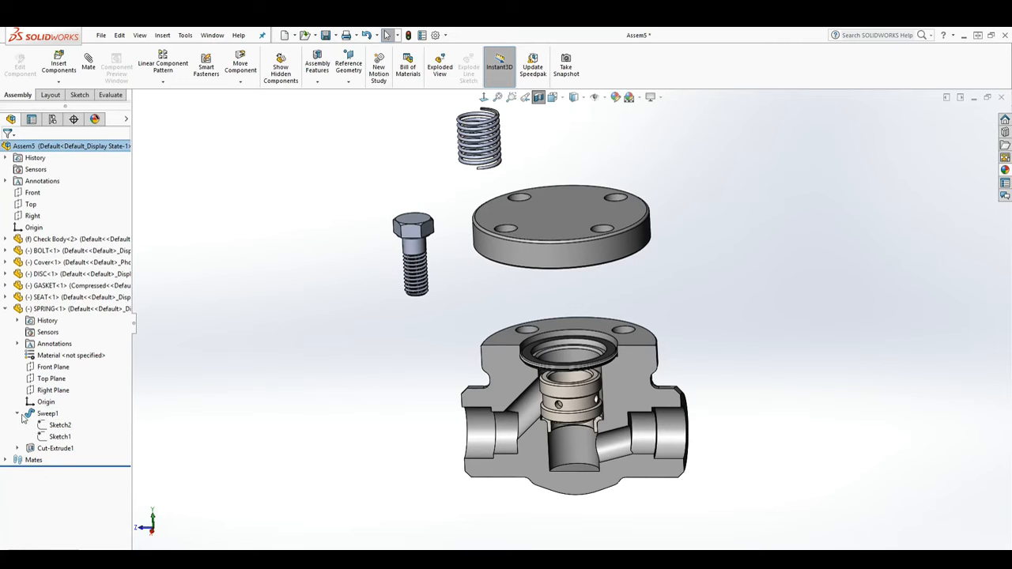
right_click(55, 438)
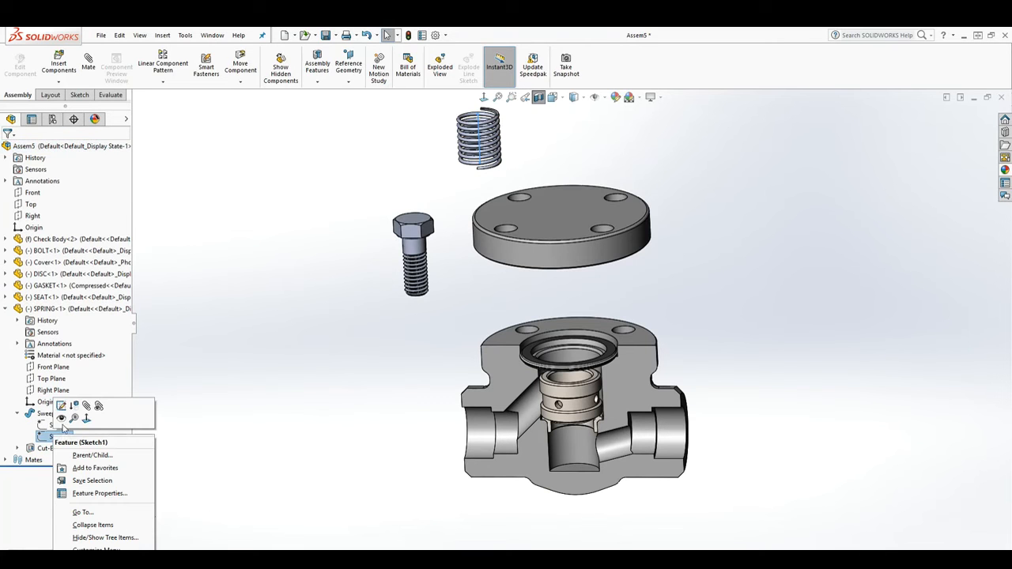
click(62, 420)
scroll(457, 102, down, 5)
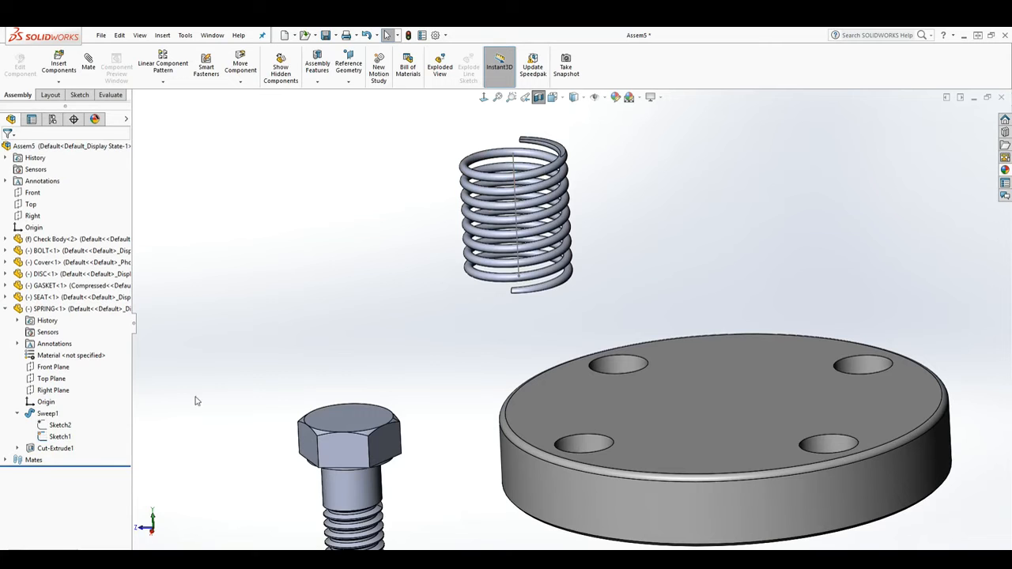
right_click(49, 438)
click(61, 425)
scroll(382, 241, up, 4)
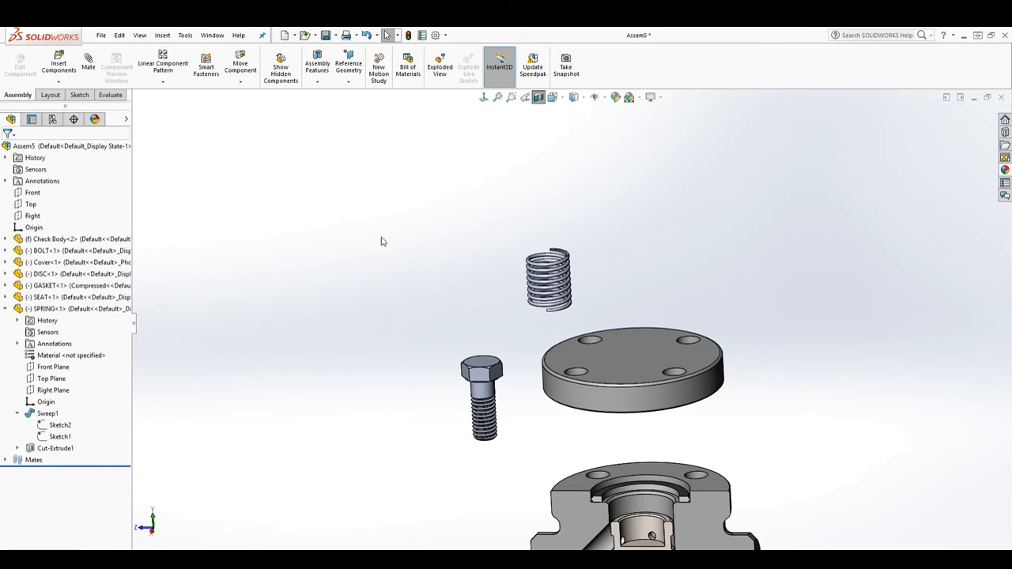
Show the temporary axes to inspect the spring for a centre axis, and hide them again
click(140, 37)
mouse_move(161, 86)
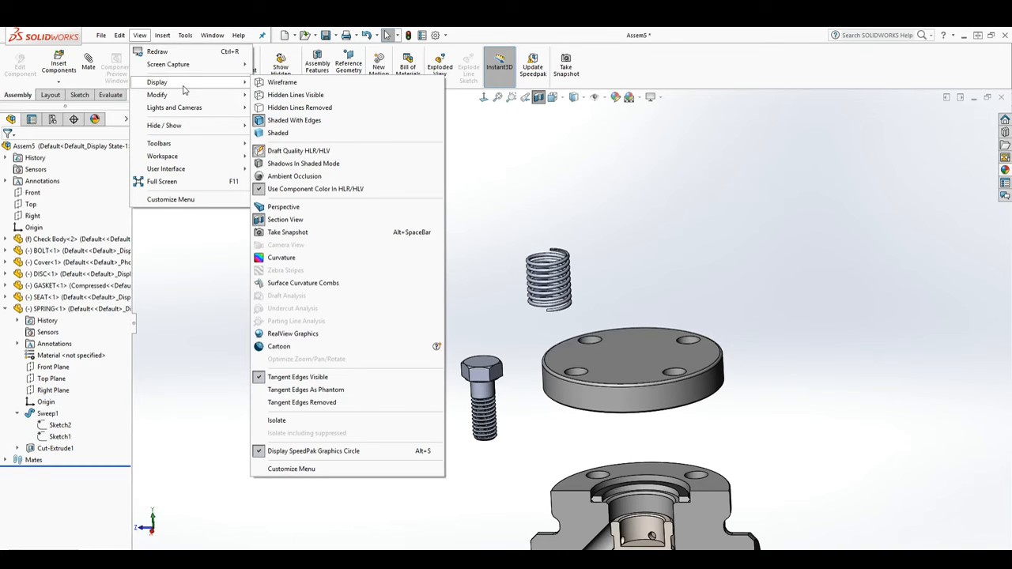
mouse_move(188, 128)
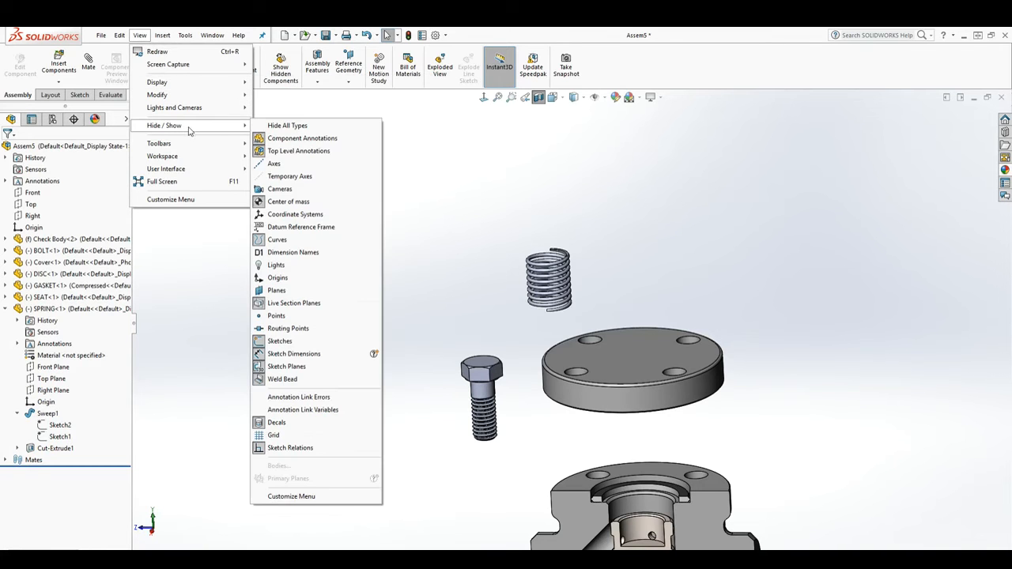
click(286, 178)
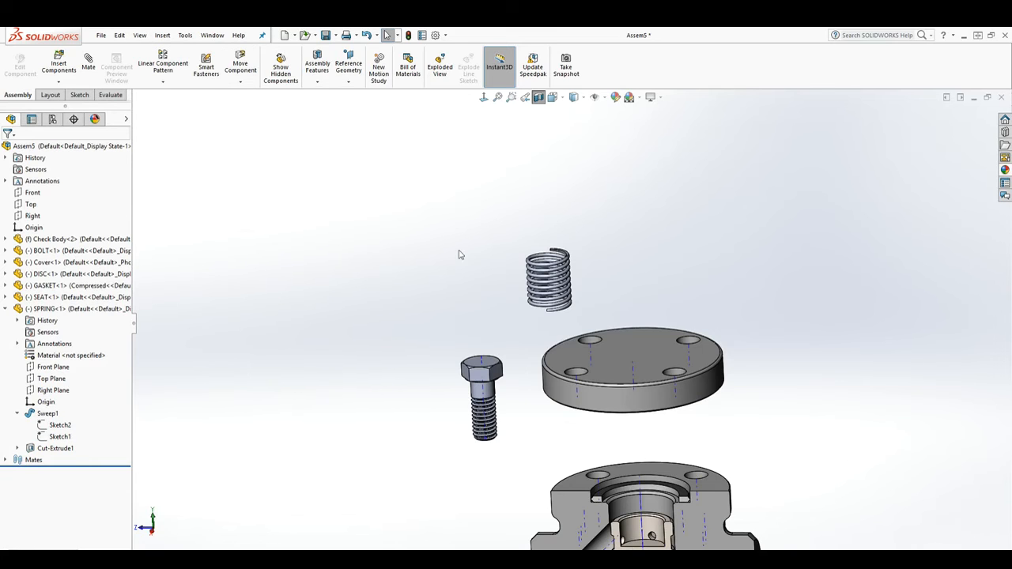
scroll(475, 269, down, 5)
scroll(527, 372, up, 2)
scroll(527, 373, up, 3)
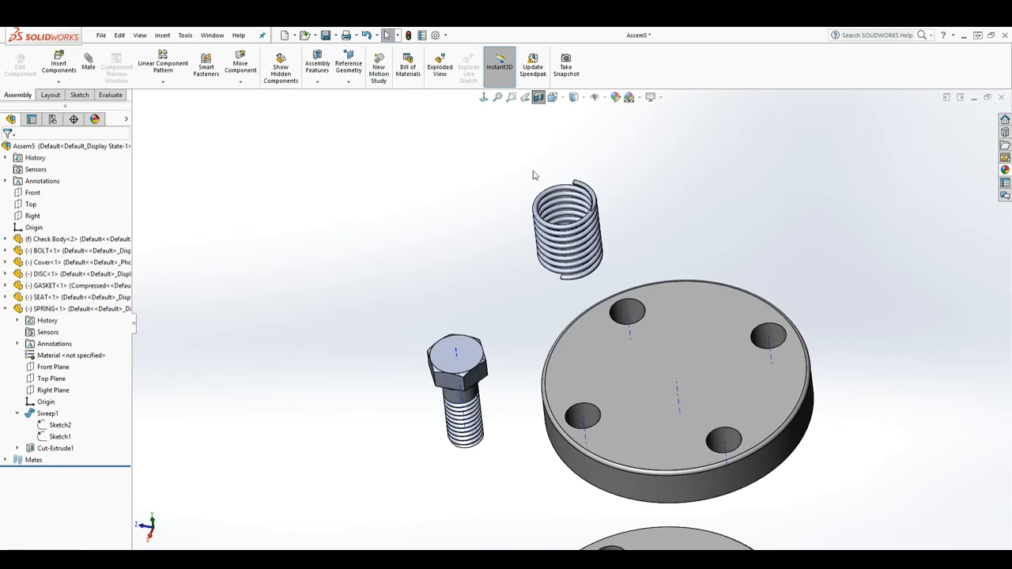
key(f)
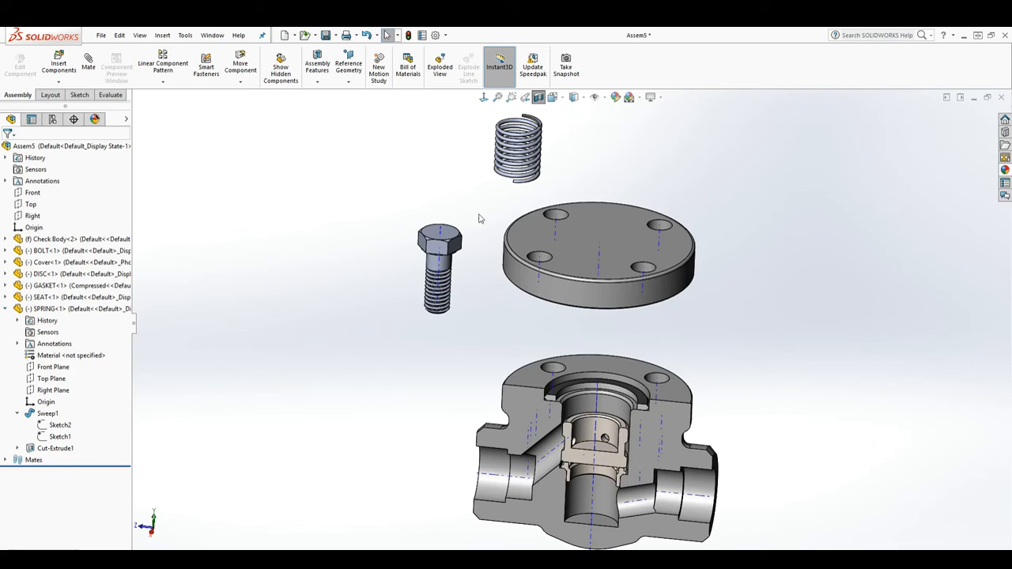
click(18, 413)
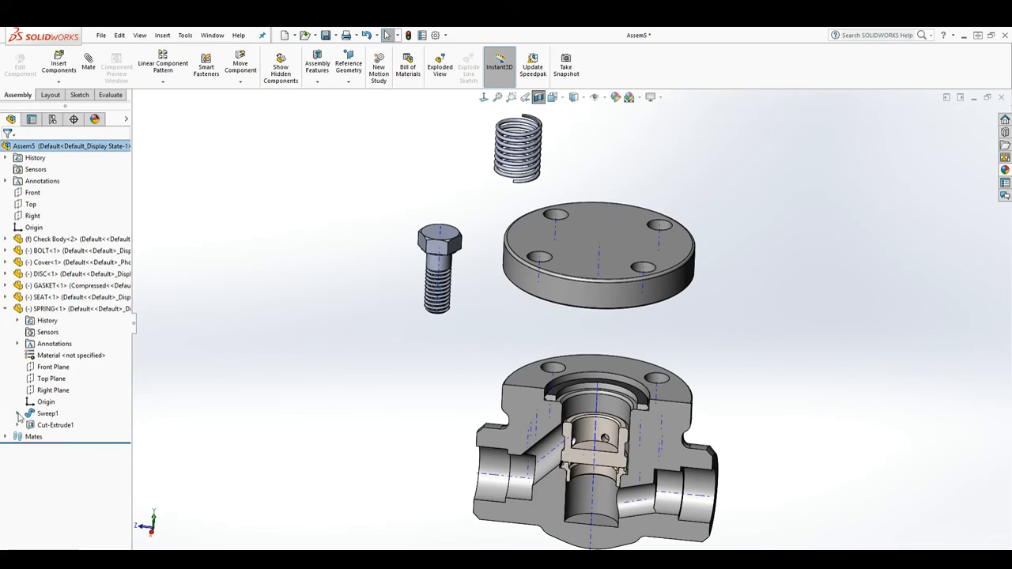
click(140, 35)
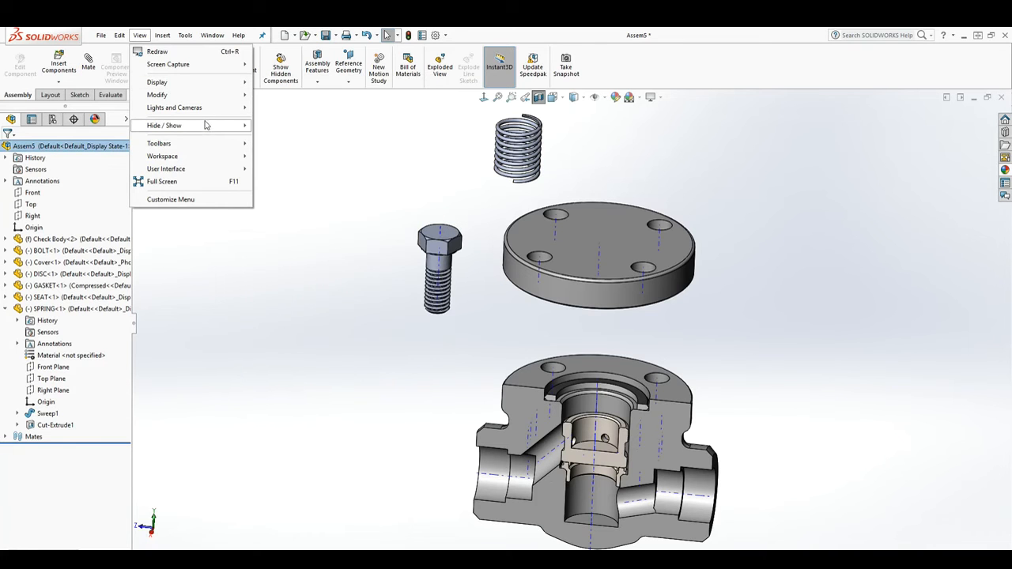
mouse_move(229, 129)
click(278, 177)
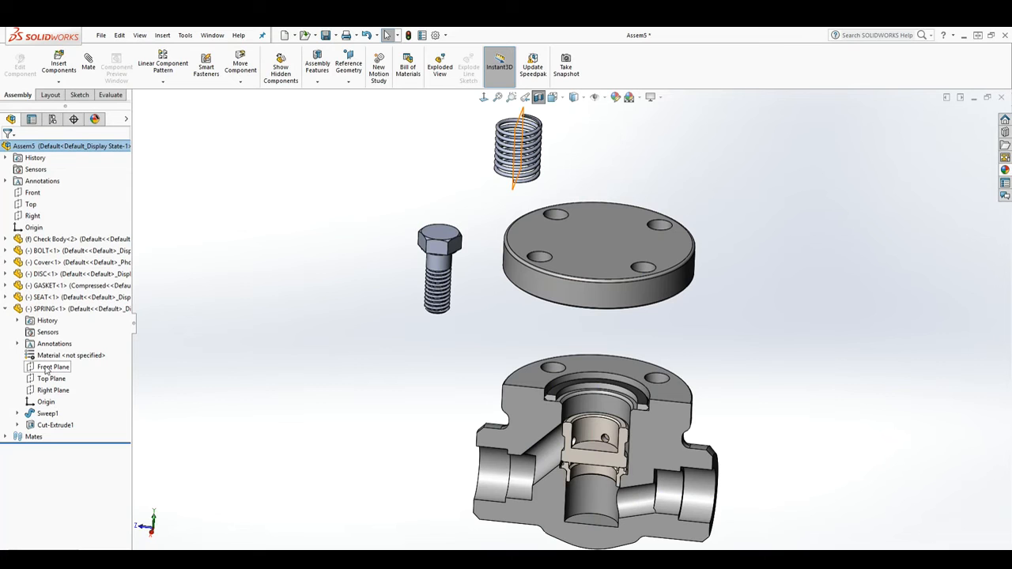
Add a coincident mate between the spring's Front Plane and the assembly's Front plane, and test the spring's remaining movement
click(46, 370)
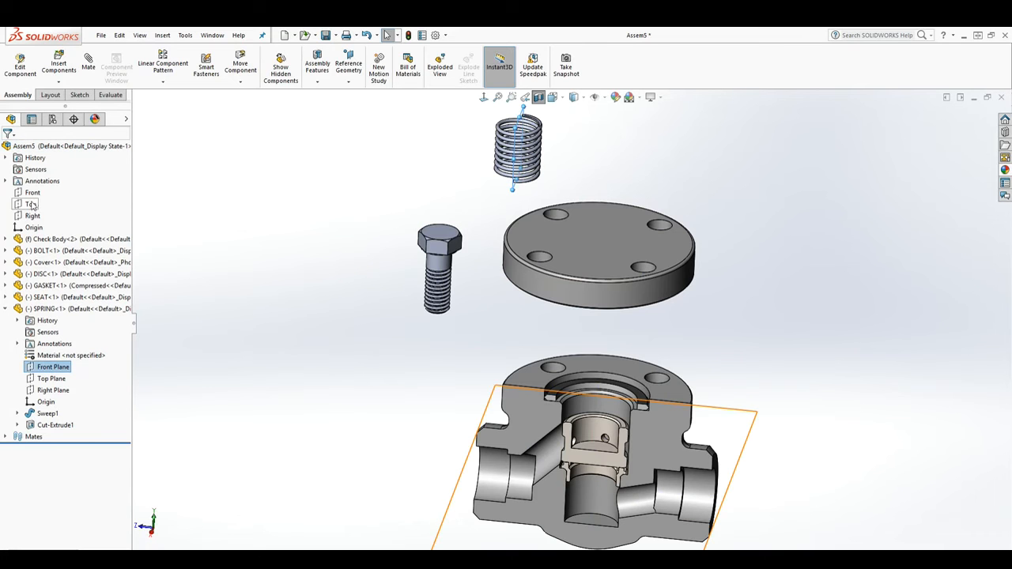
scroll(673, 420, up, 4)
middle_drag(673, 420, 626, 412)
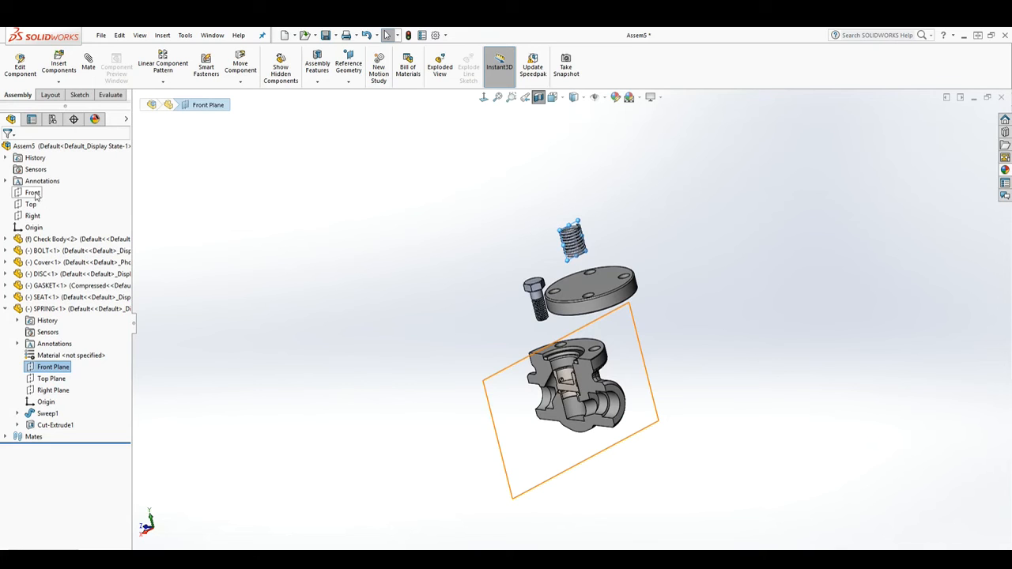
click(90, 63)
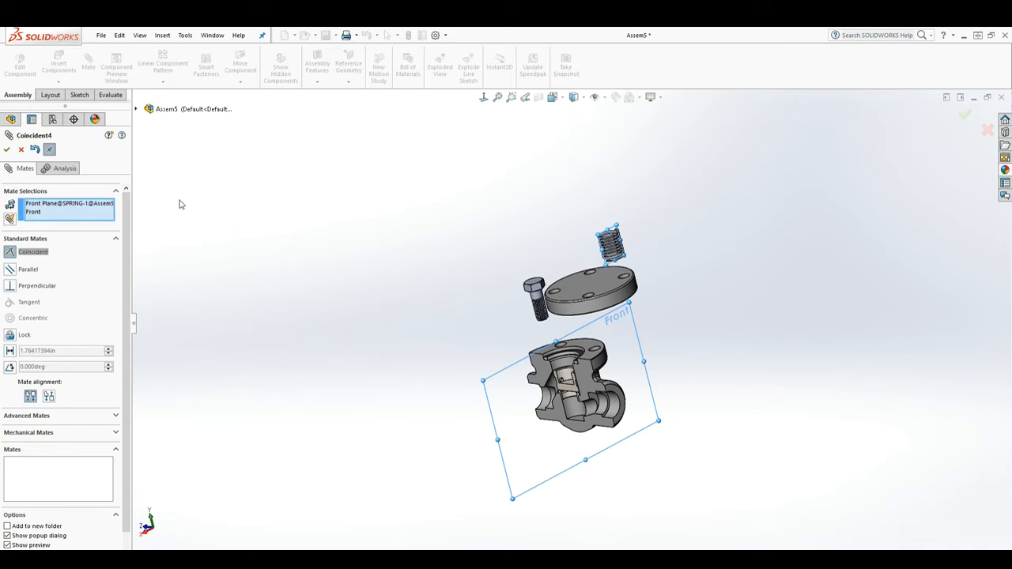
click(7, 150)
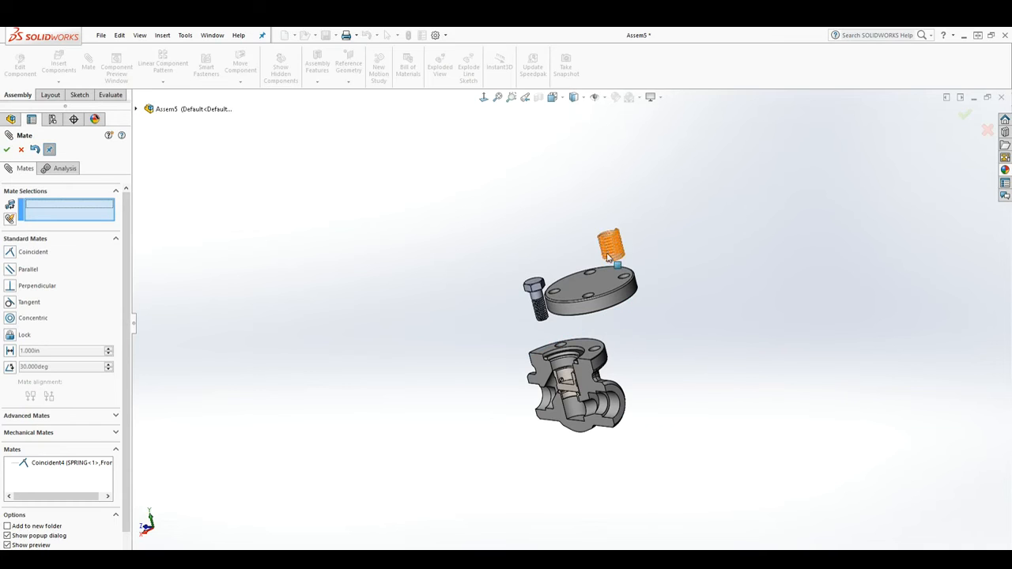
drag(609, 251, 563, 280)
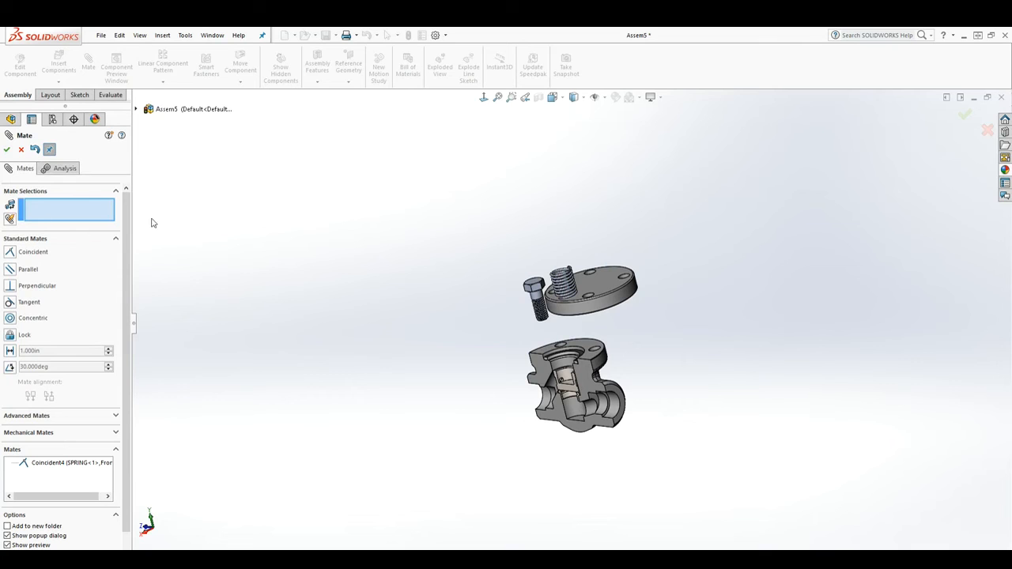
click(136, 109)
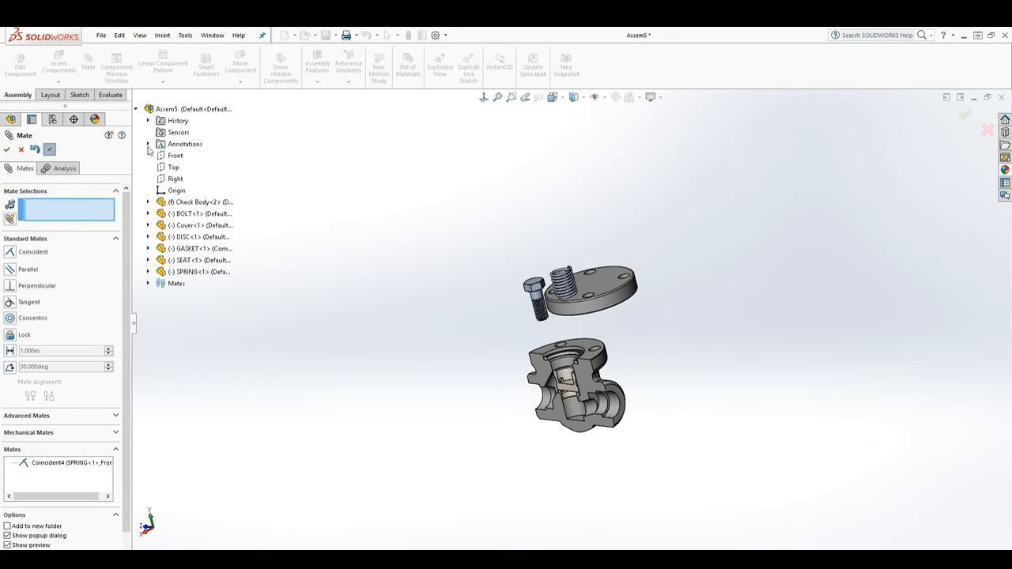
click(21, 149)
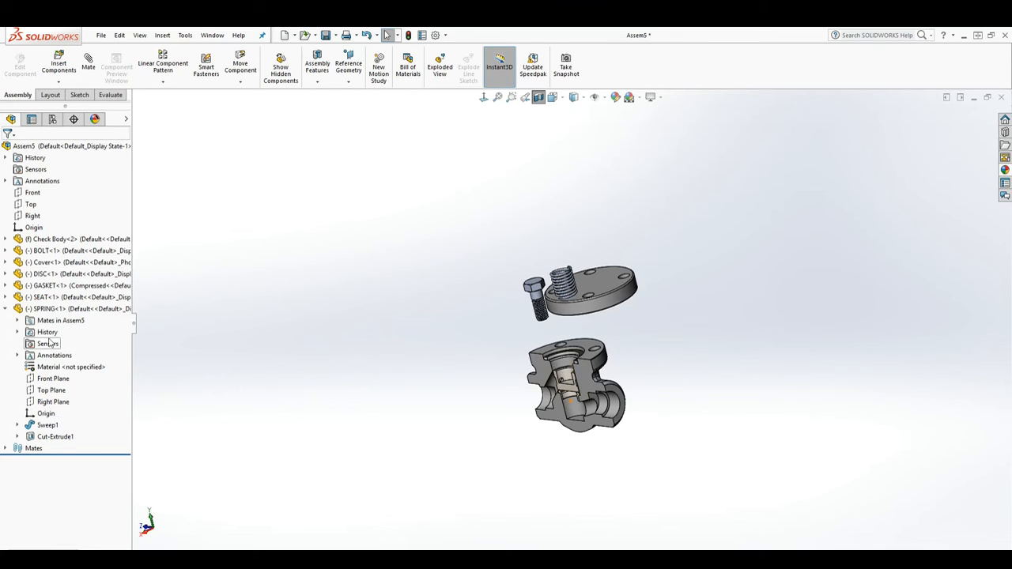
Add a coincident mate between the spring's Right Plane and the assembly's Right plane
click(52, 402)
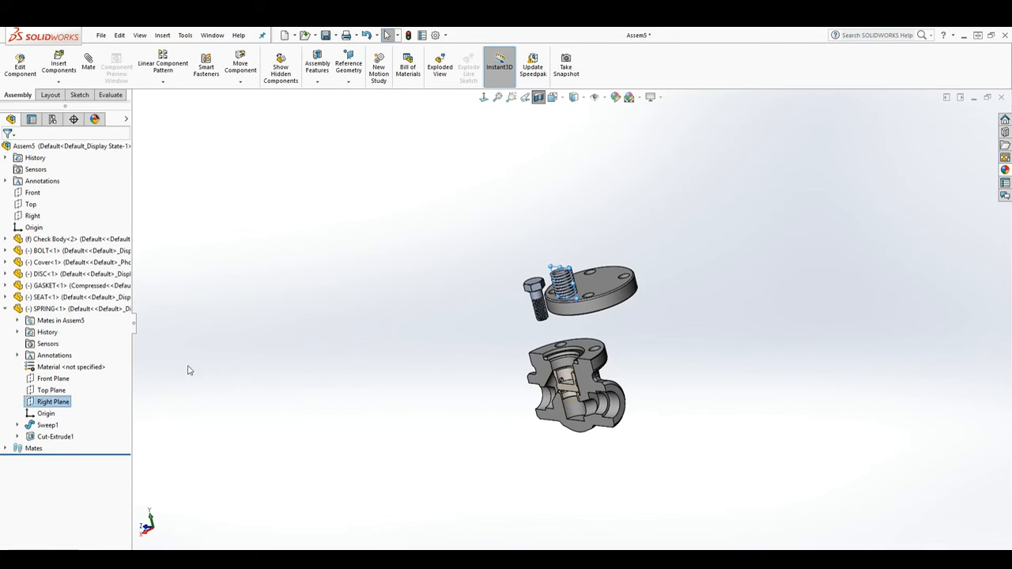
click(189, 370)
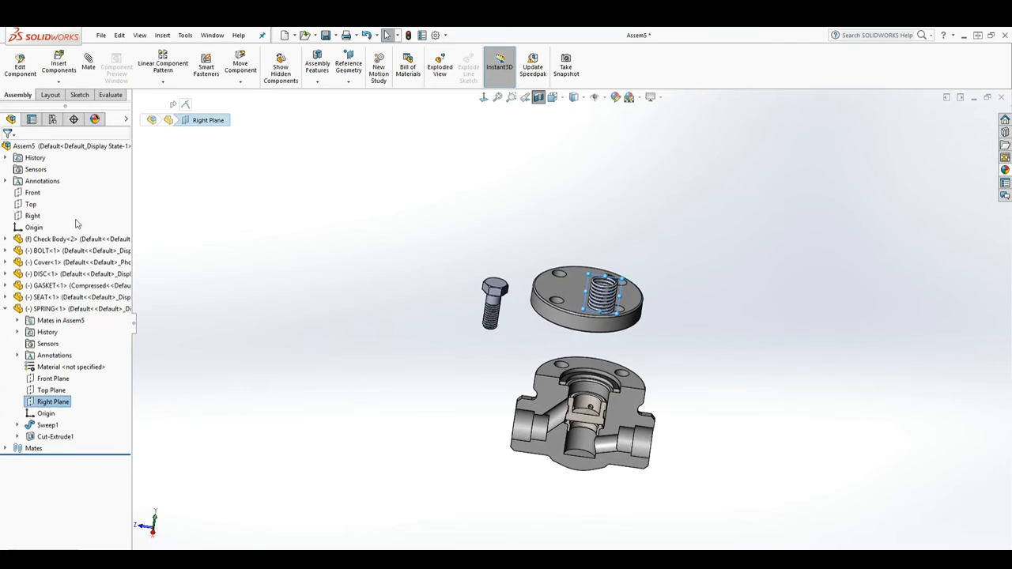
click(88, 63)
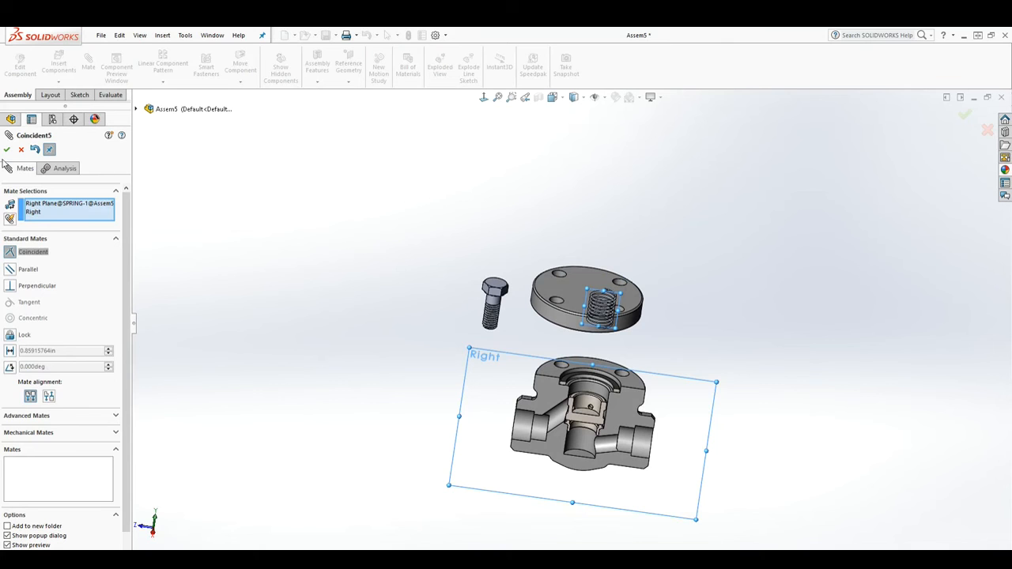
click(7, 150)
Slide the spring along its axis into the check body's opening, just above the disc
middle_drag(591, 286, 540, 307)
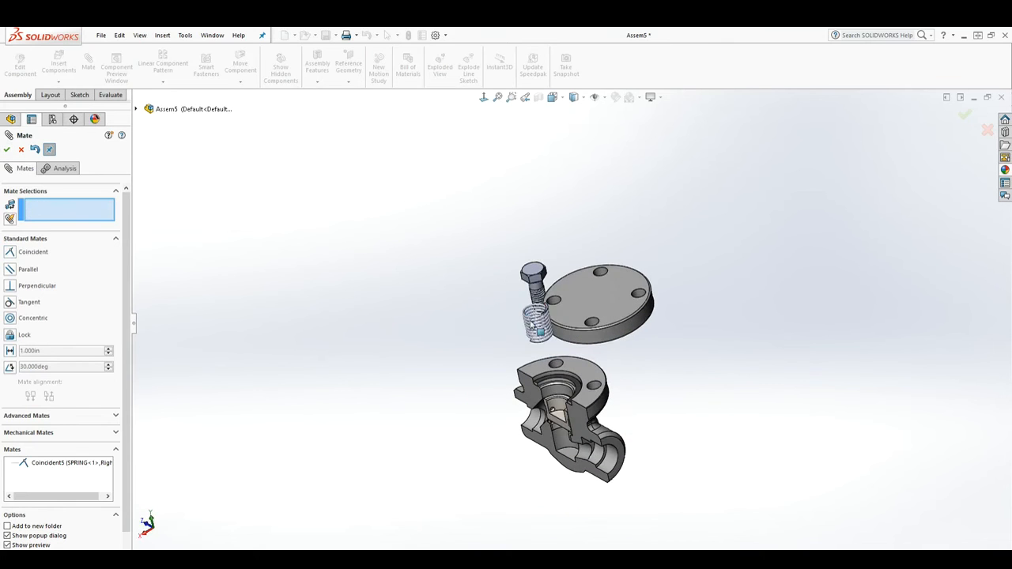
drag(543, 340, 552, 391)
middle_drag(552, 392, 670, 375)
scroll(567, 382, down, 5)
middle_drag(567, 382, 599, 359)
drag(558, 382, 554, 324)
Add a coincident mate between the spring's flat lower end and the floor of the disc's cavity, and finish mating
middle_drag(661, 334, 766, 204)
scroll(573, 254, down, 5)
click(572, 255)
middle_drag(572, 254, 582, 417)
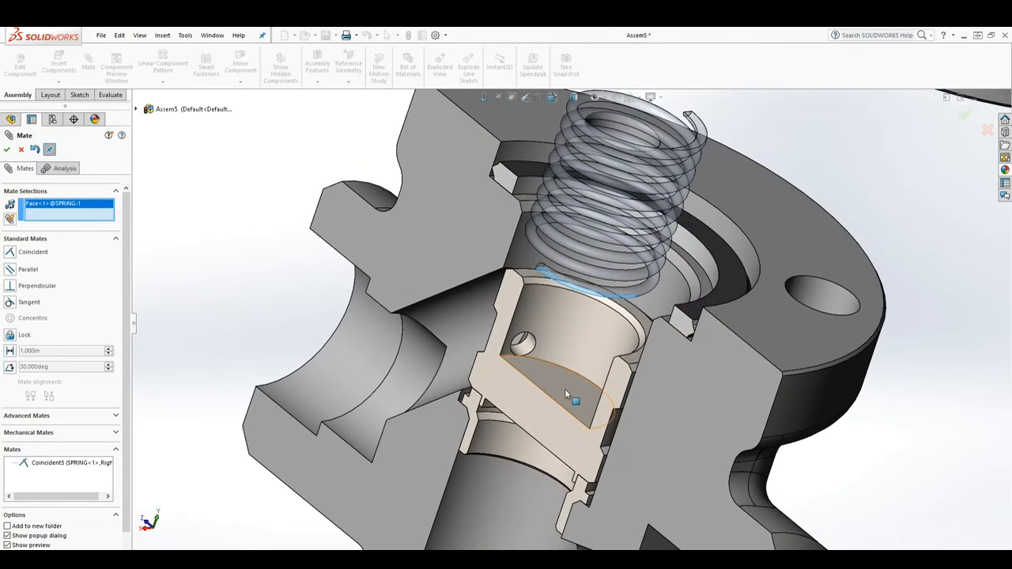
click(566, 396)
click(7, 150)
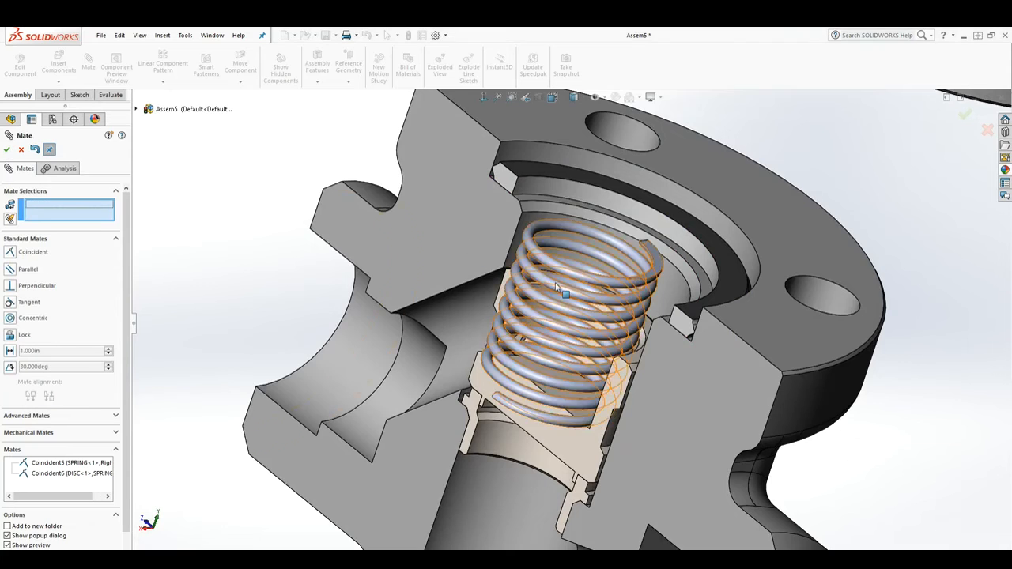
scroll(648, 345, up, 5)
middle_drag(648, 344, 601, 336)
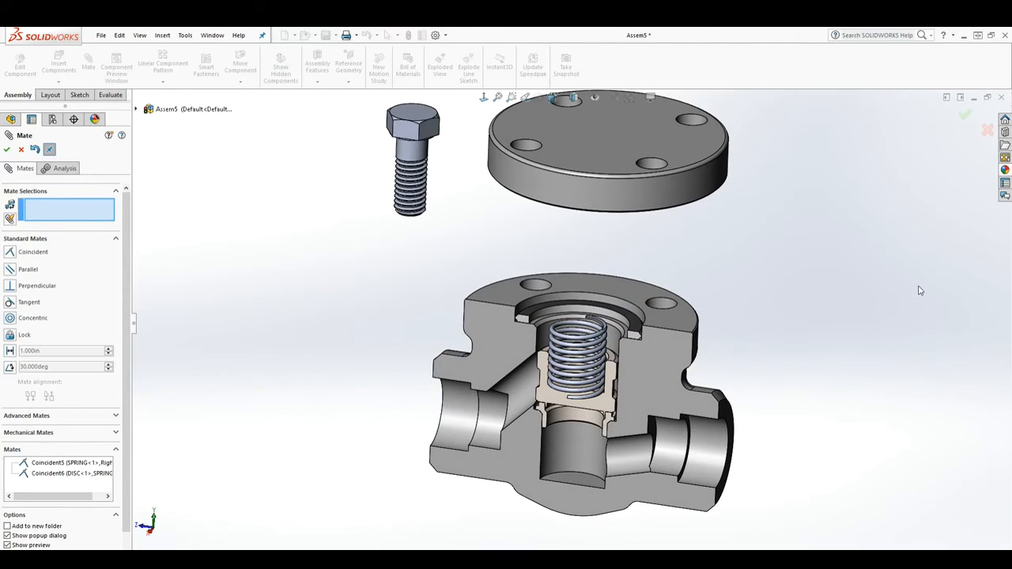
click(7, 150)
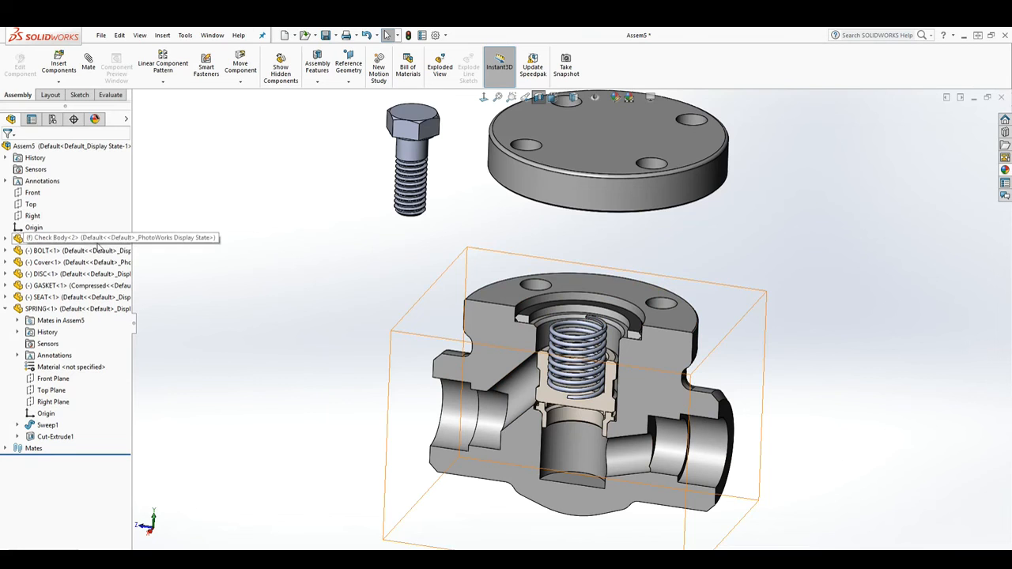
Turn off the section view to display the whole check body
mouse_move(550, 336)
middle_down()
mouse_move(557, 273)
mouse_move(568, 327)
middle_up()
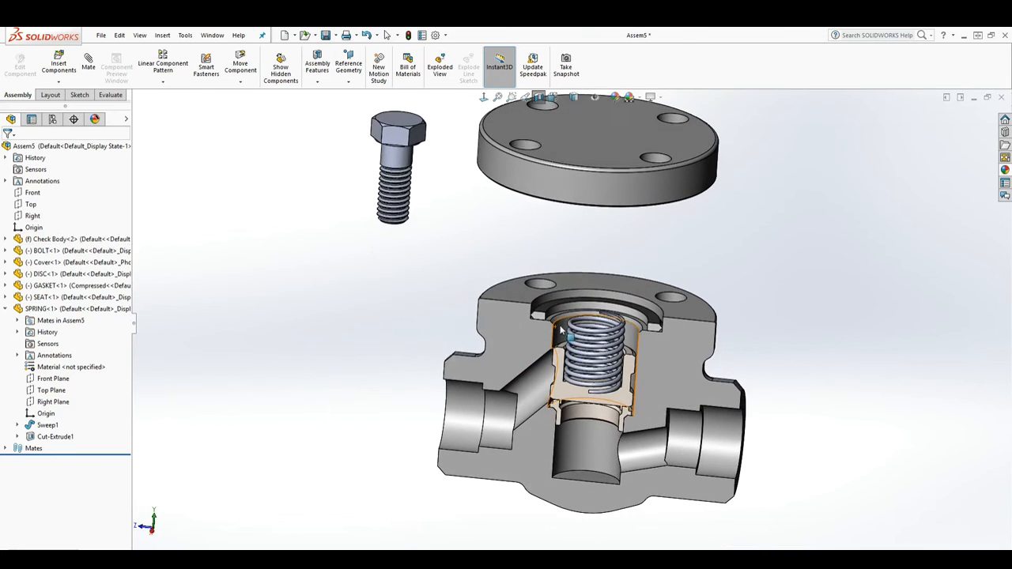
scroll(568, 326, up, 1)
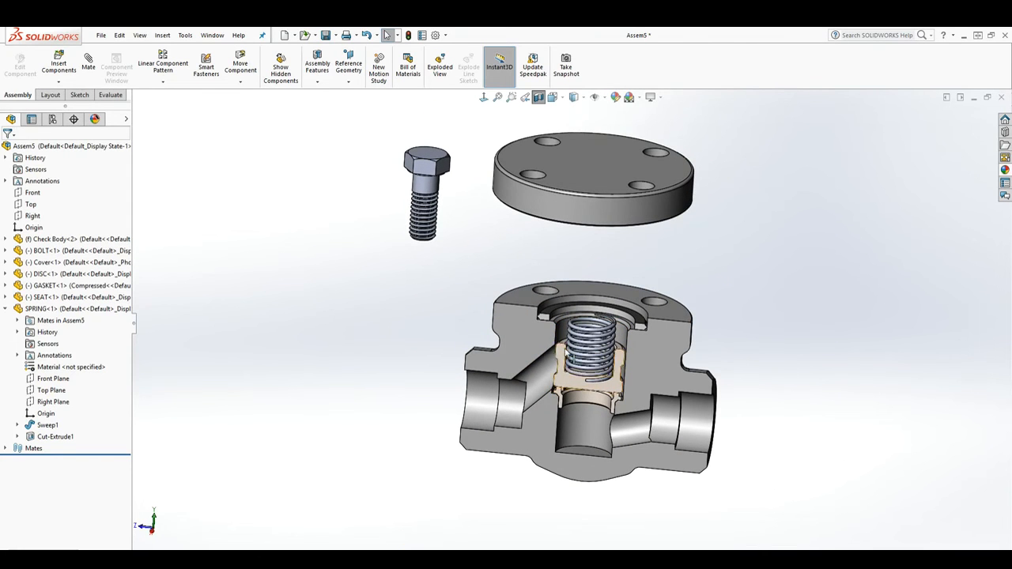
click(542, 99)
middle_drag(590, 332, 571, 237)
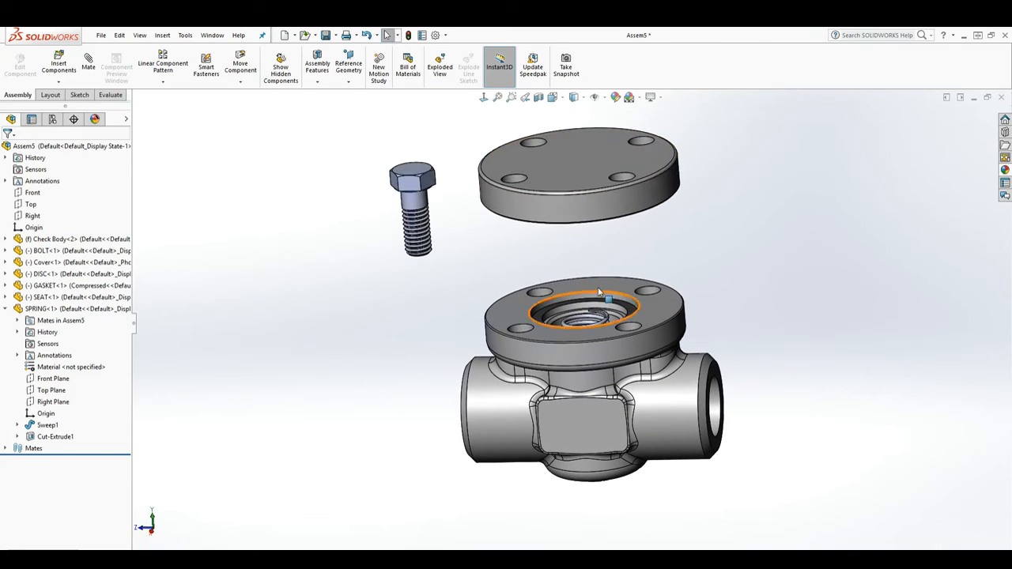
Add a concentric mate between the cover's outer rim and the rim of the check body's flange
click(546, 208)
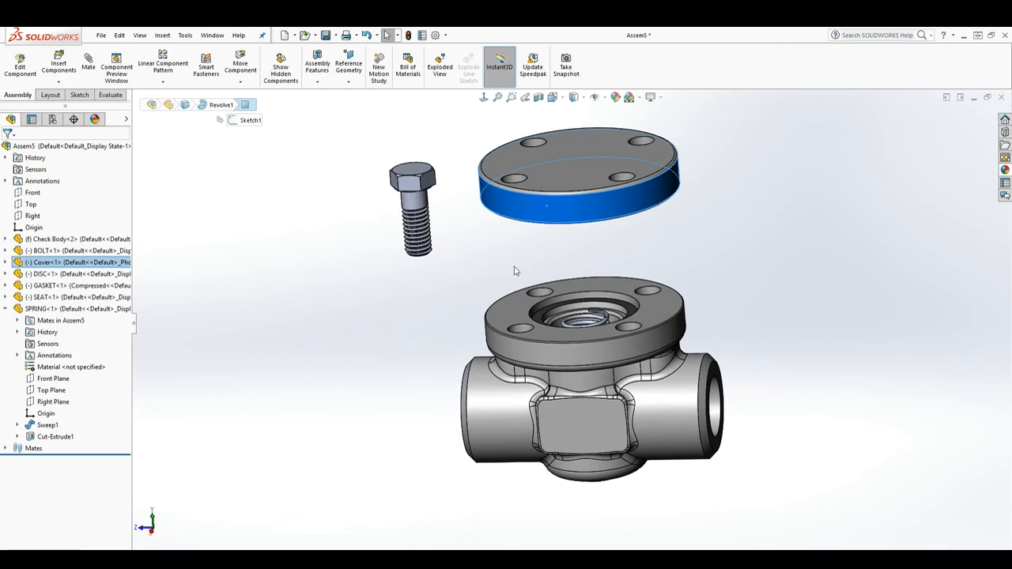
click(88, 65)
click(505, 351)
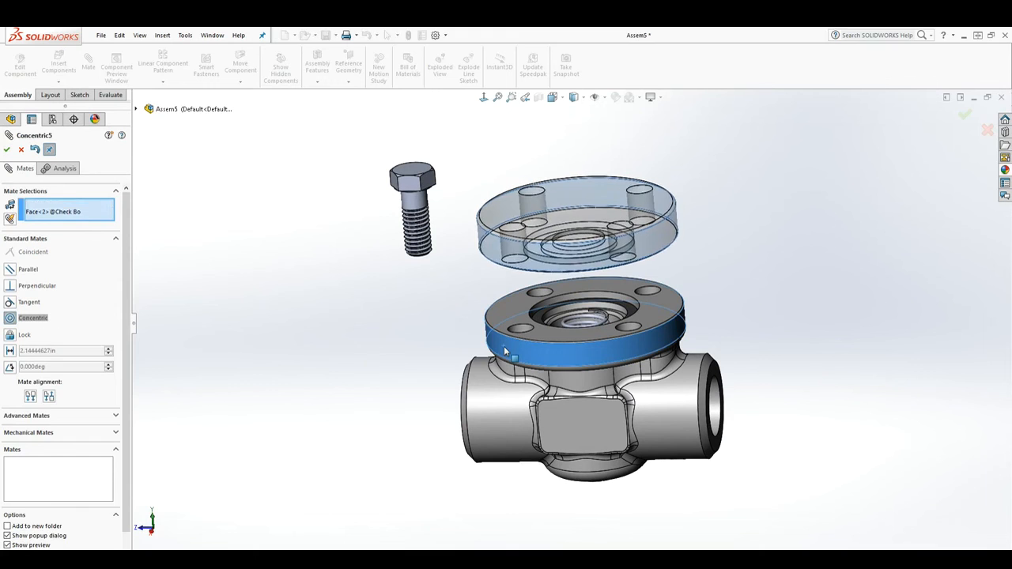
click(7, 150)
Add a coincident mate between the cover's underside and the top face of the check body's flange
middle_drag(499, 274, 667, 396)
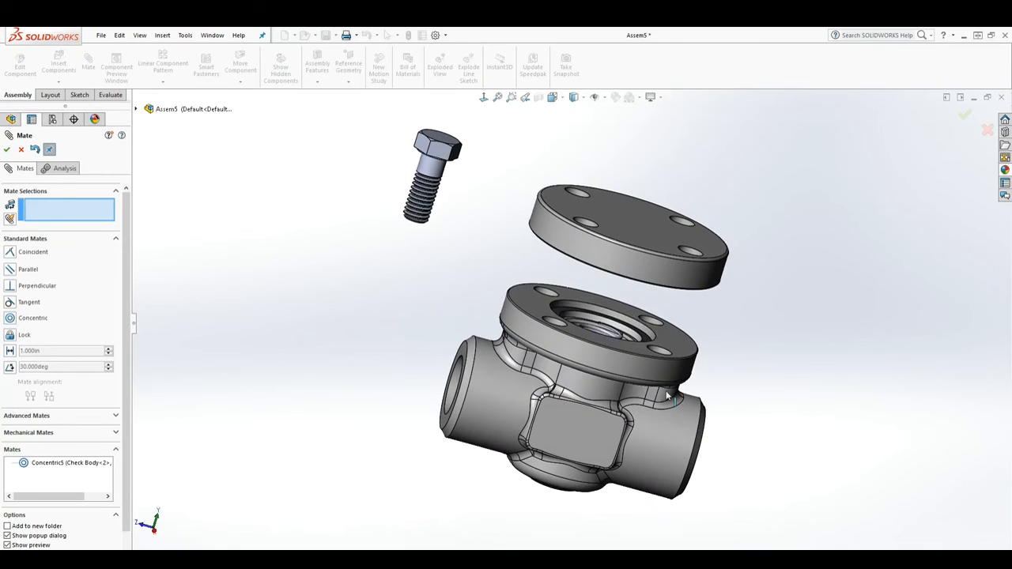
middle_drag(647, 299, 601, 253)
click(557, 220)
middle_drag(556, 220, 496, 331)
click(507, 295)
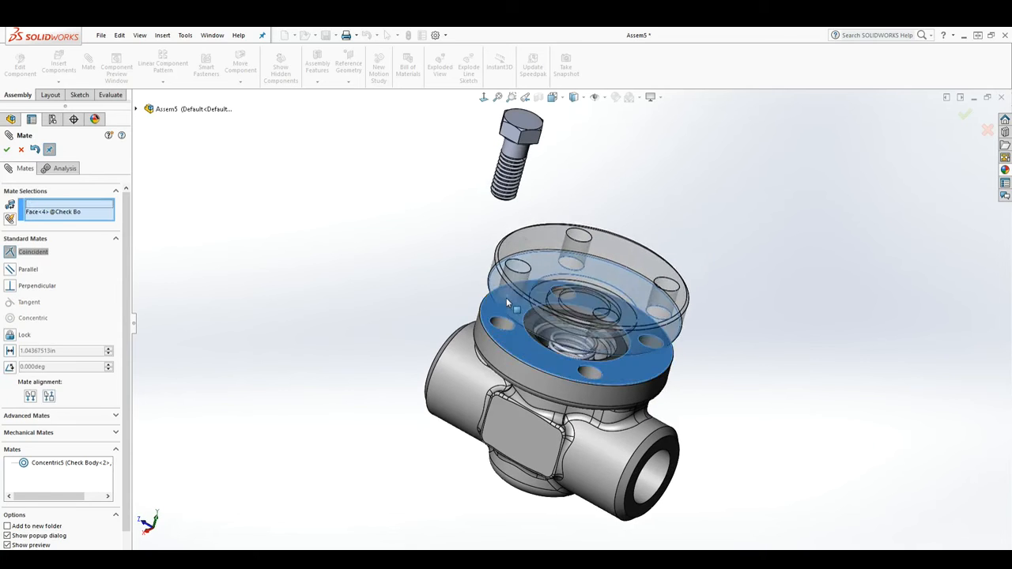
click(7, 150)
Add a concentric mate between the bolt's shank and one of the cover's bolt holes
middle_drag(519, 348, 487, 345)
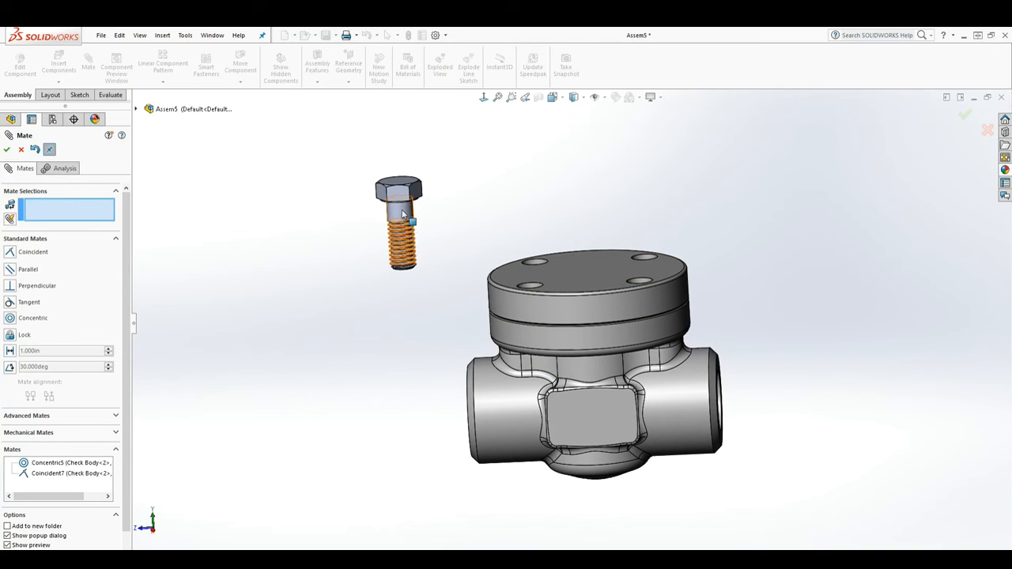
click(403, 213)
scroll(539, 247, down, 1)
middle_drag(538, 247, 543, 326)
scroll(543, 326, down, 1)
click(541, 266)
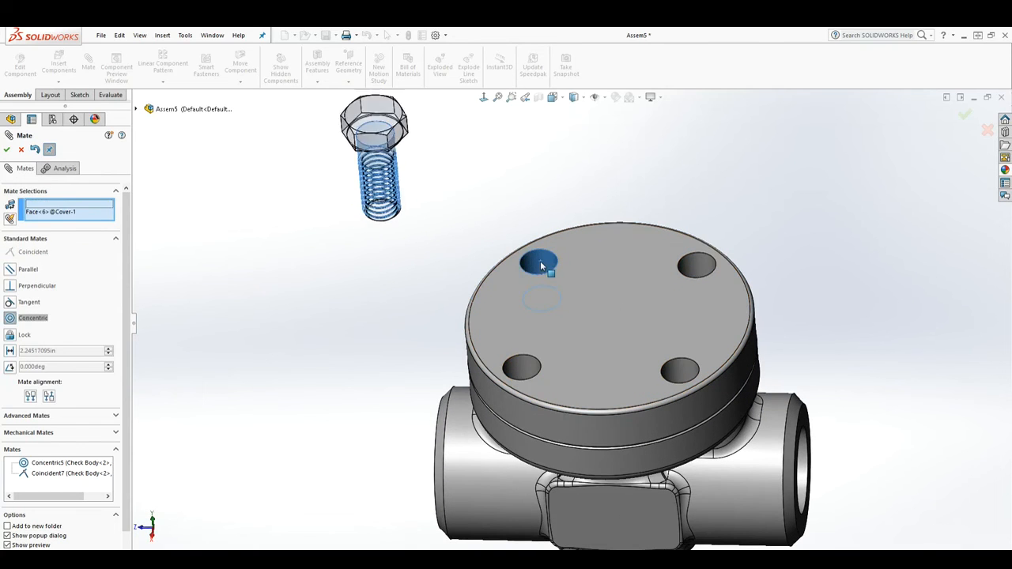
middle_drag(491, 339, 508, 319)
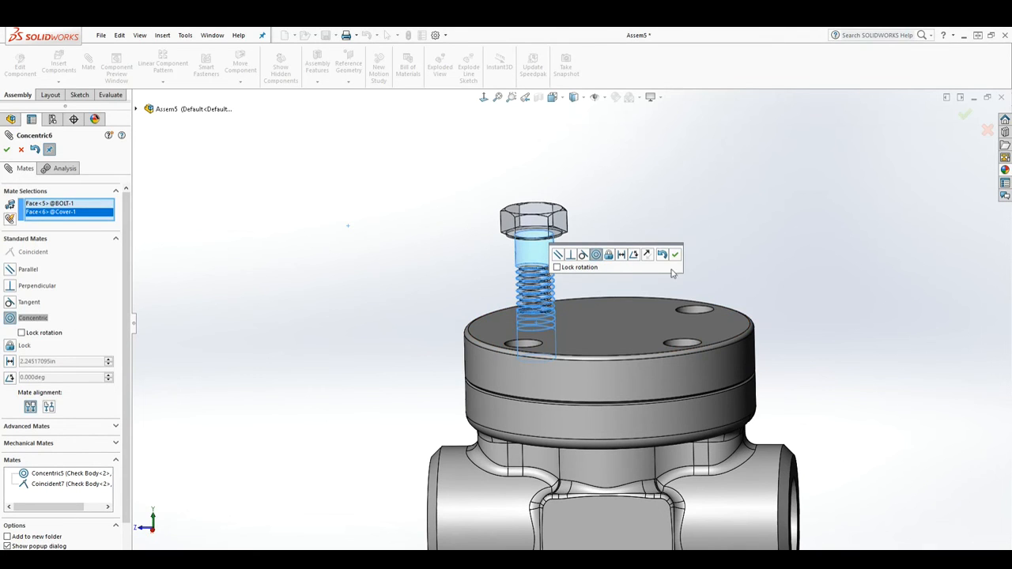
click(677, 255)
Mate the underside of the bolt's head to the cover's top face, trying parallel and perpendicular before settling on coincident
middle_drag(594, 282, 536, 320)
click(533, 214)
click(527, 260)
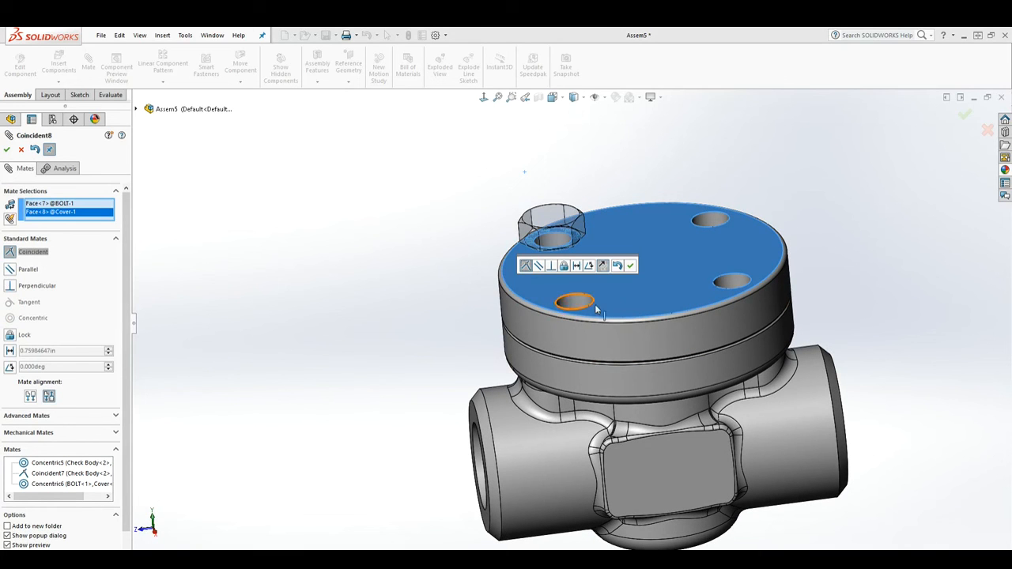
click(10, 269)
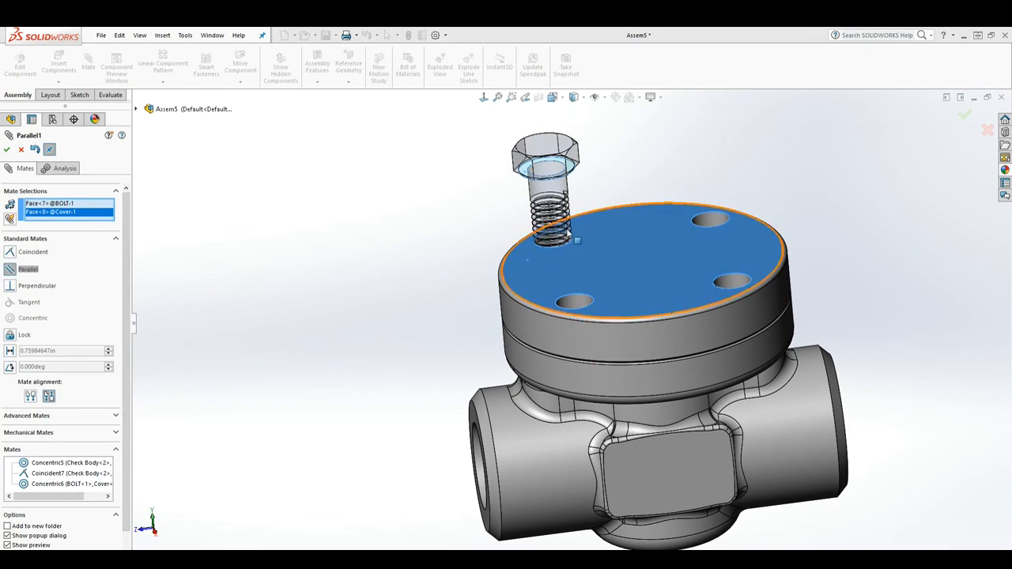
click(9, 286)
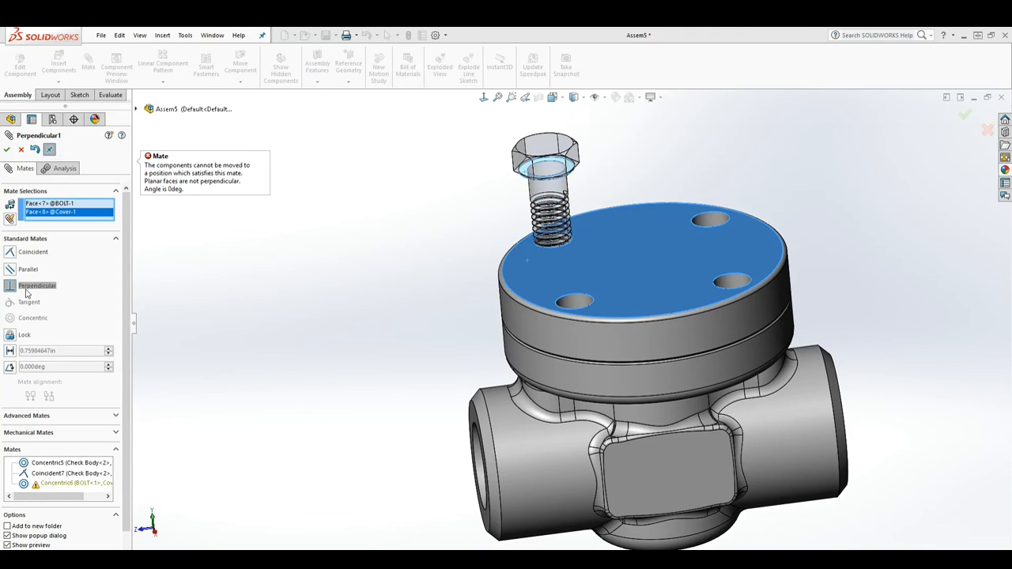
click(10, 253)
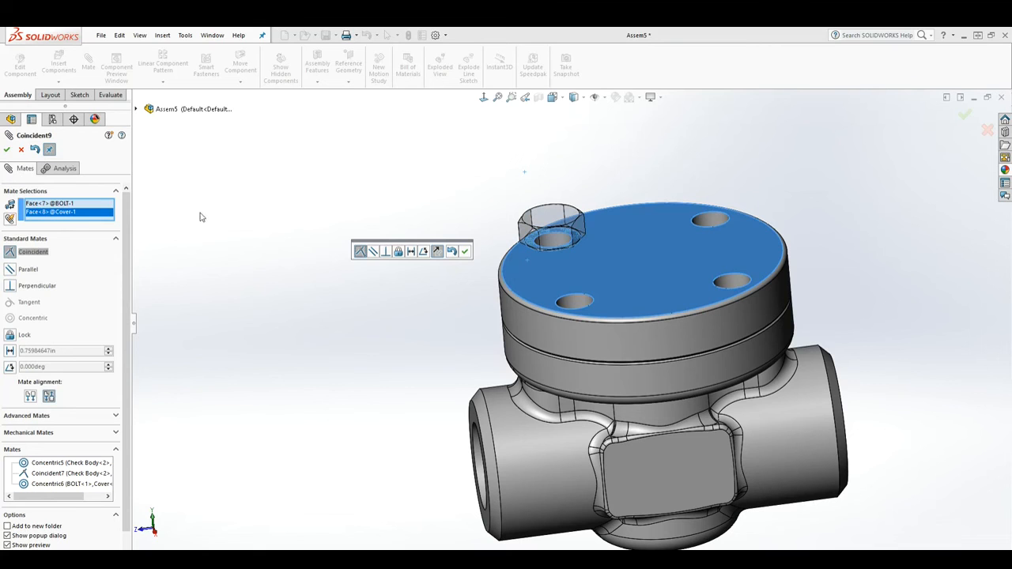
click(6, 149)
middle_drag(714, 311, 810, 334)
click(8, 150)
Section the assembly along the Right plane to examine the fit of the spring, disc and seat inside the body
scroll(849, 365, down, 1)
scroll(827, 371, down, 1)
click(539, 97)
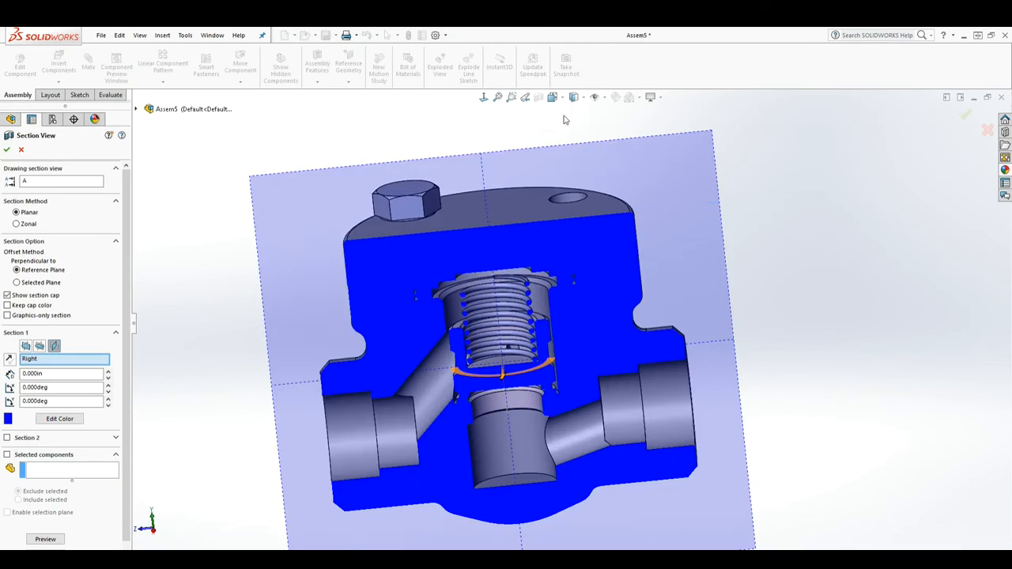
click(9, 150)
middle_drag(611, 393, 674, 386)
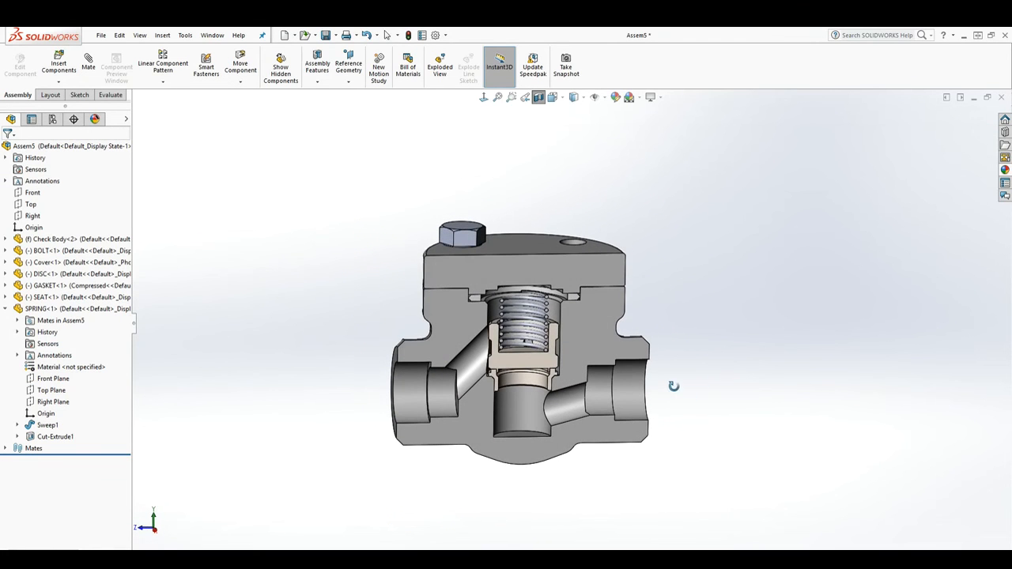
Turn off the section view and collapse the spring's branch in the feature tree to view the whole assembly
click(543, 98)
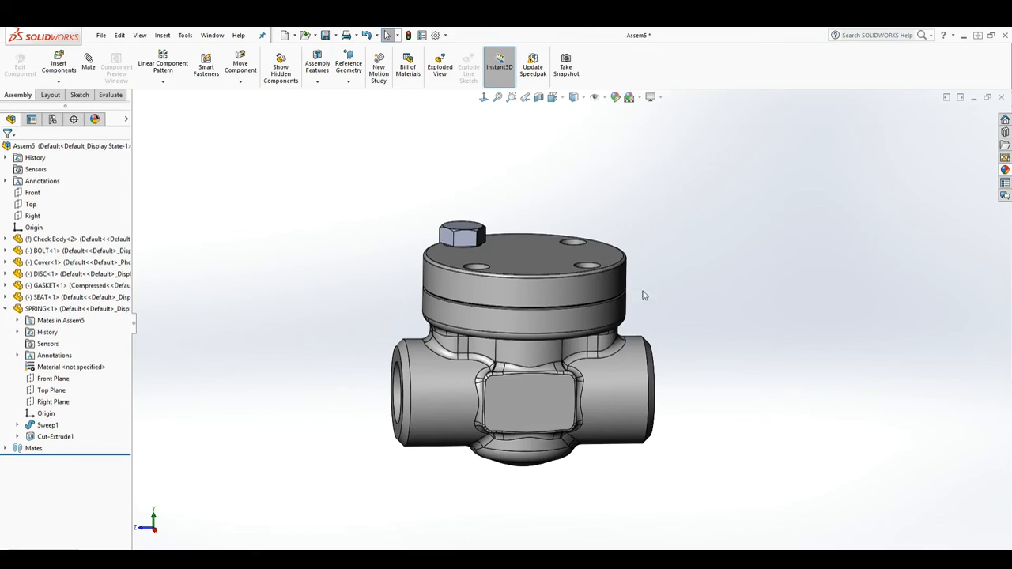
scroll(408, 333, up, 1)
click(5, 310)
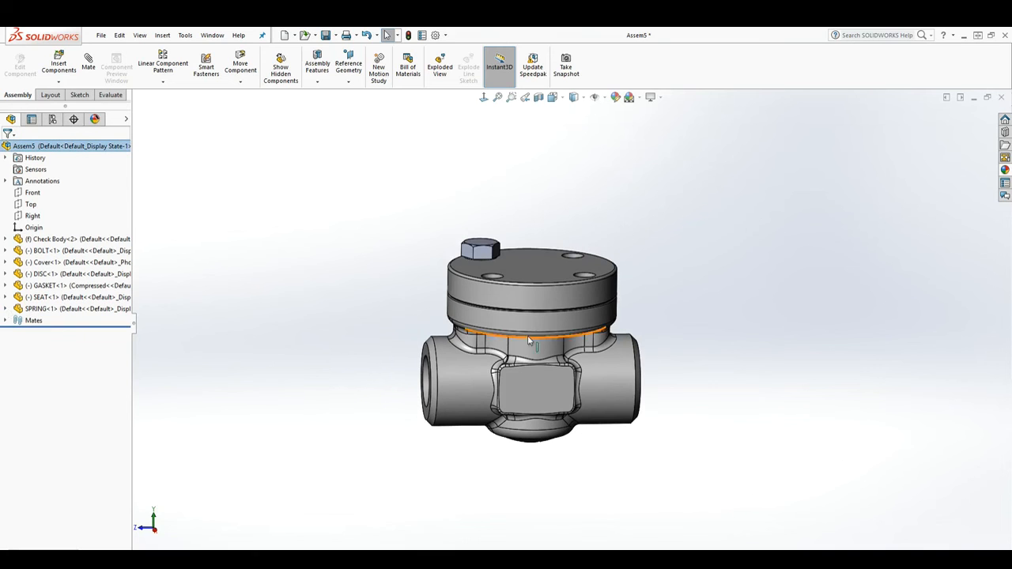
middle_drag(629, 334, 630, 365)
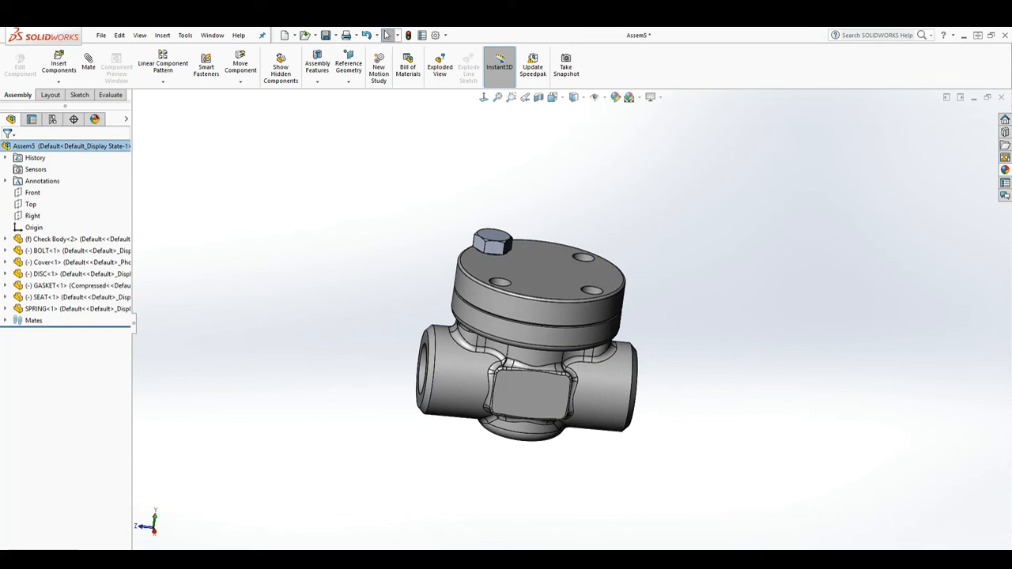